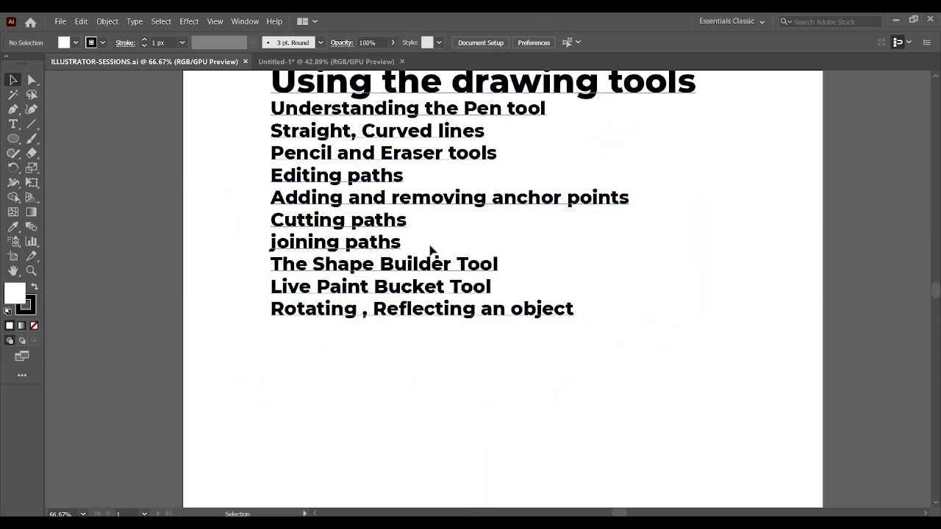
Switch from ILLUSTRATOR-SESSIONS.ai to the blank Untitled-1 document.
click(343, 63)
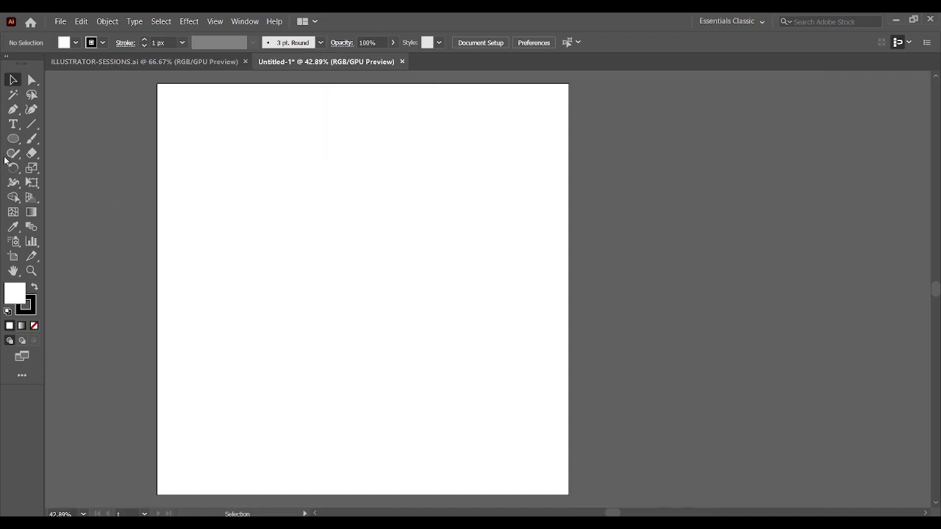
Draw a red circle plus an overlapping copy to its right filled navy RGB 14/0/85.
drag(13, 138, 66, 166)
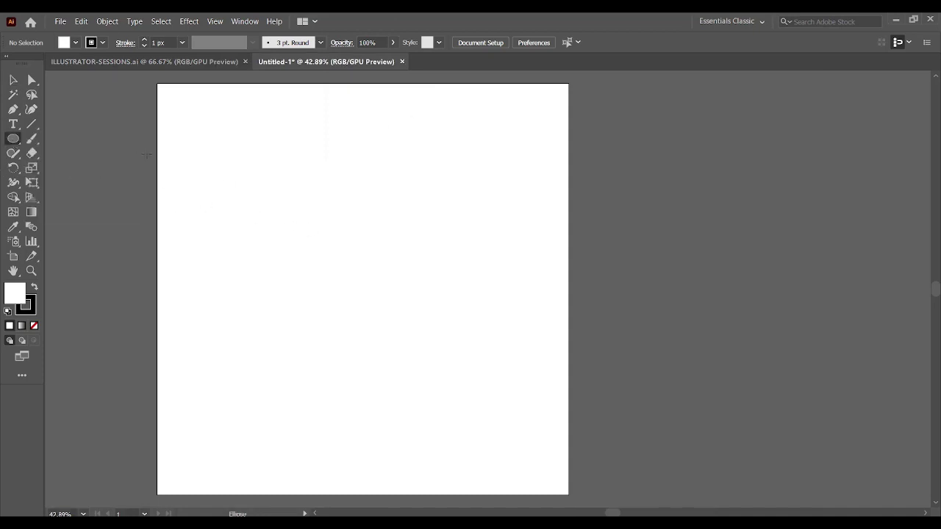
mouse_move(263, 140)
mouse_down()
mouse_move(420, 286)
mouse_move(424, 301)
mouse_up()
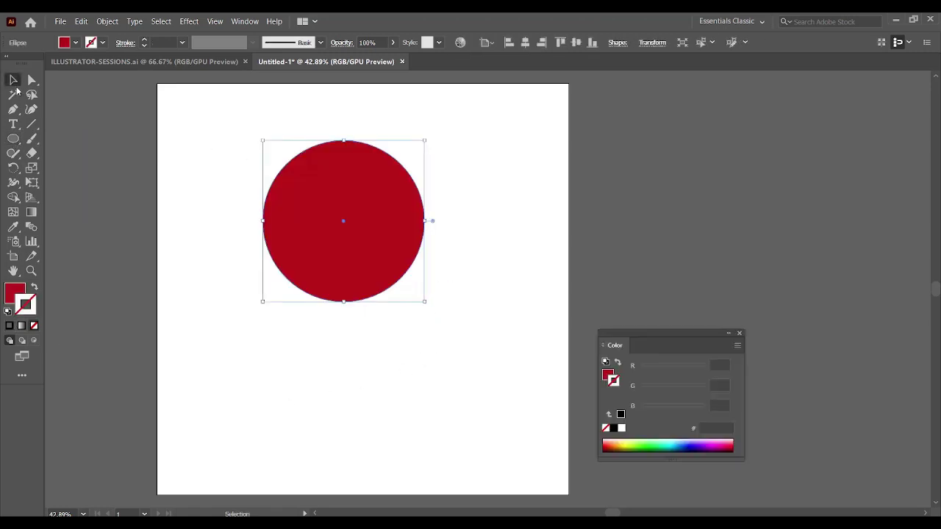
drag(327, 217, 438, 214)
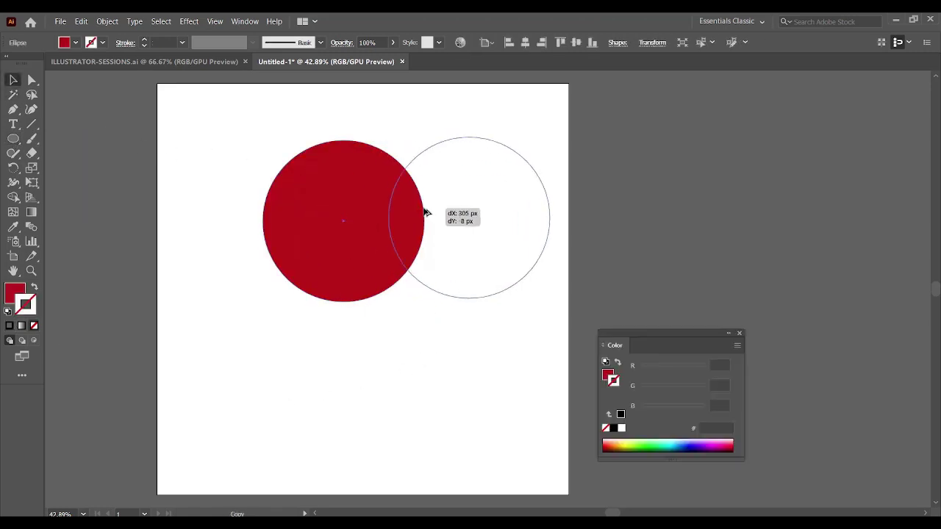
click(701, 443)
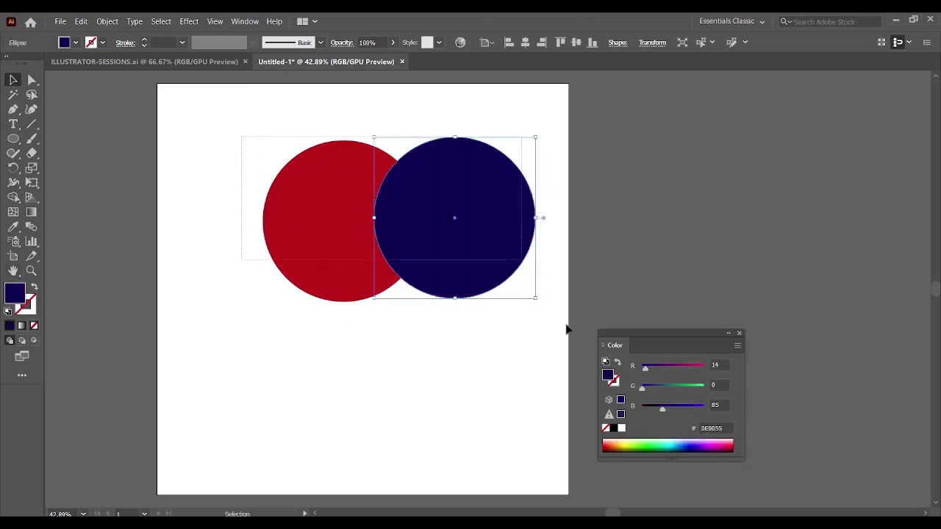
Move both circles left and down together, then zoom in on the artboard.
key(ctrl+a)
drag(483, 275, 395, 311)
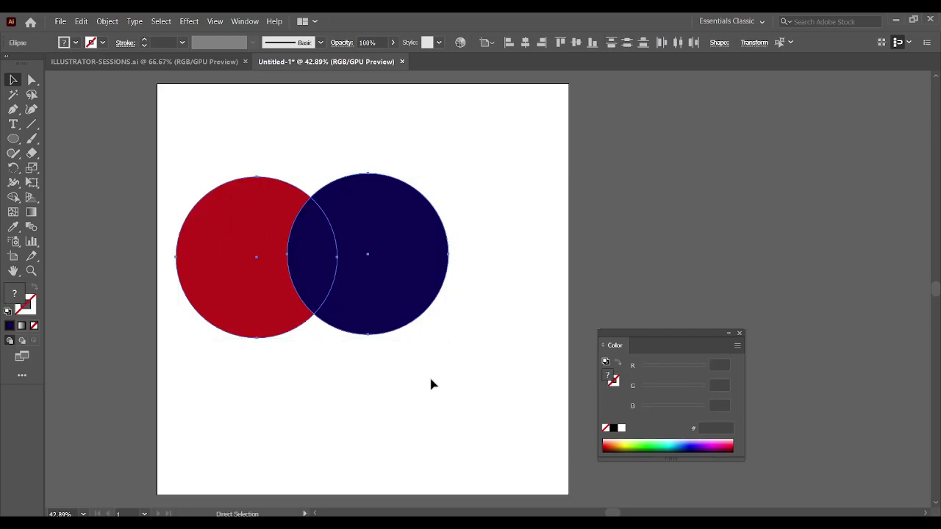
key(ctrl+equal)
key(v)
click(739, 333)
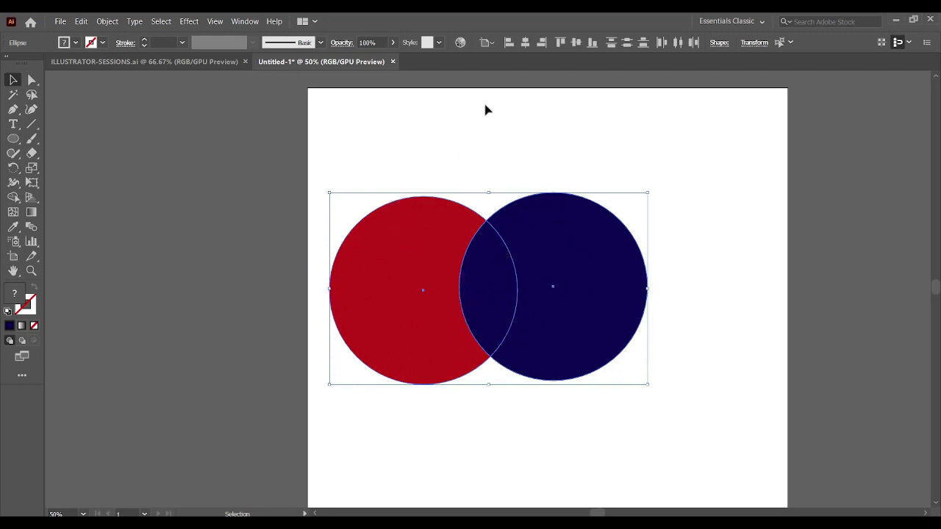
Align the circles' tops to the navy key circle with Vertical Align Top.
click(493, 43)
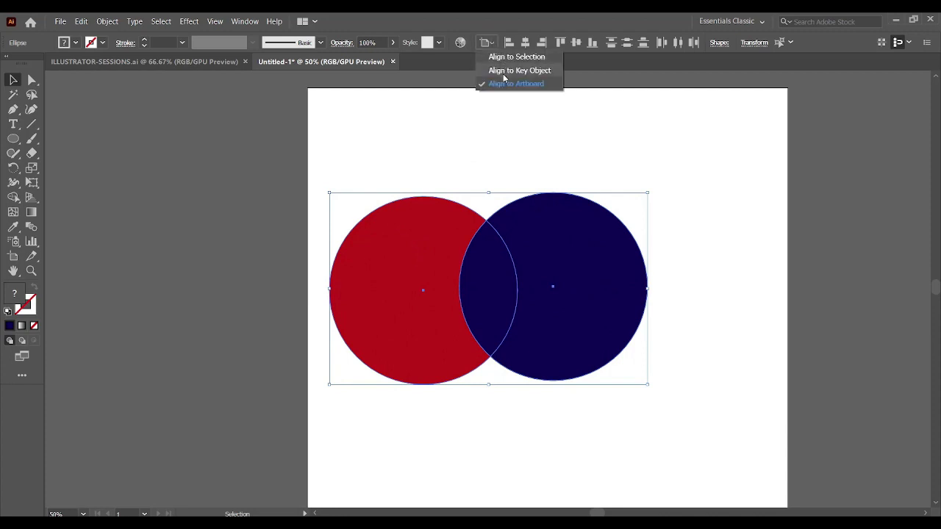
click(504, 70)
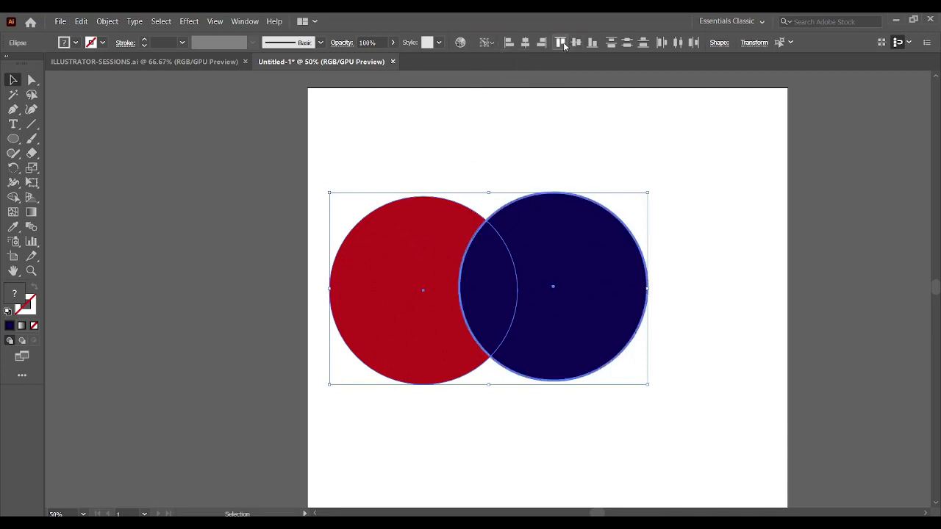
click(561, 42)
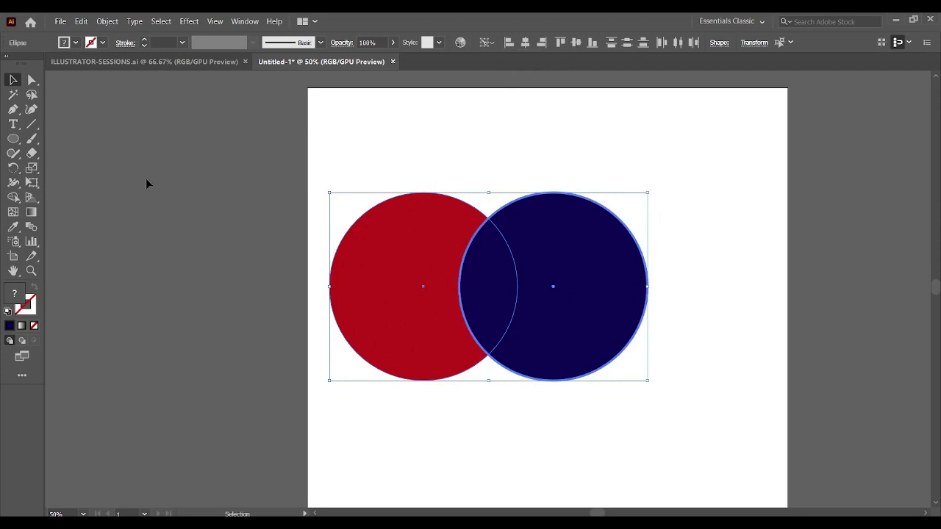
click(13, 198)
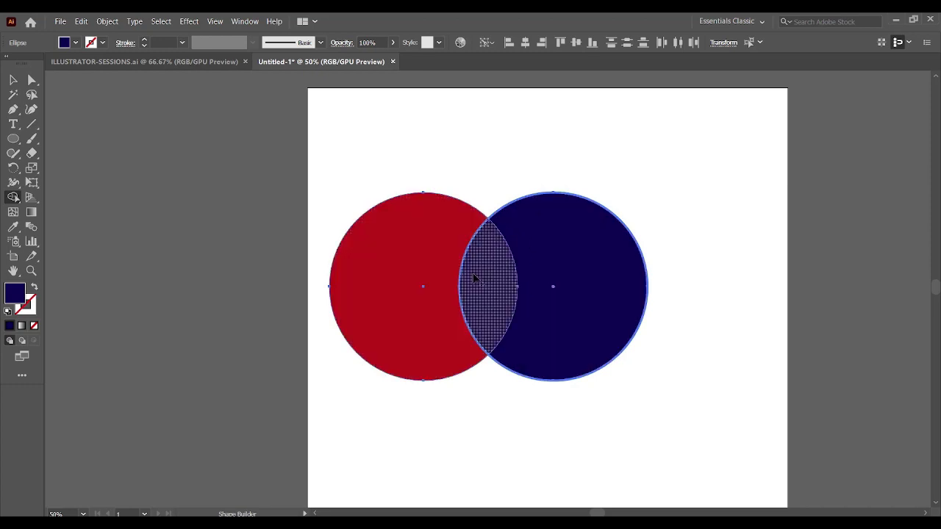
Split the circles' overlap into a lens and turn the left crescent navy.
click(491, 281)
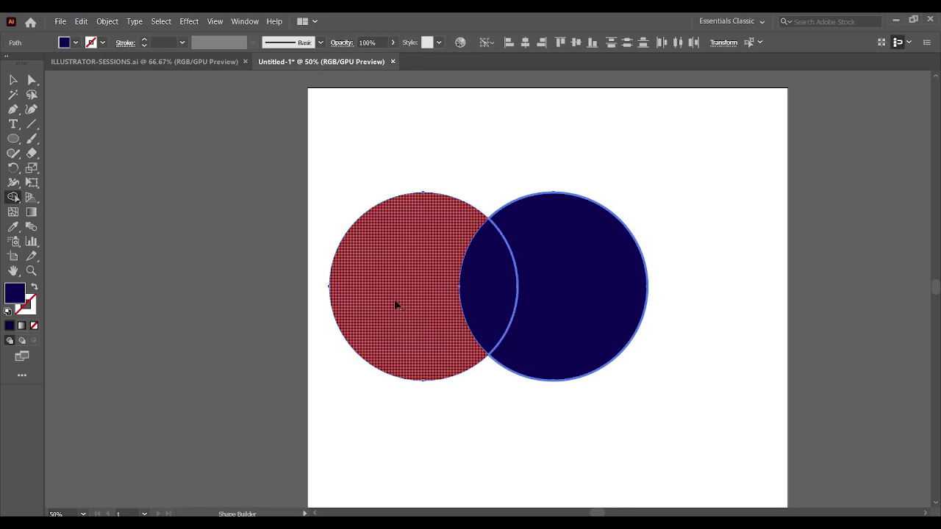
click(397, 304)
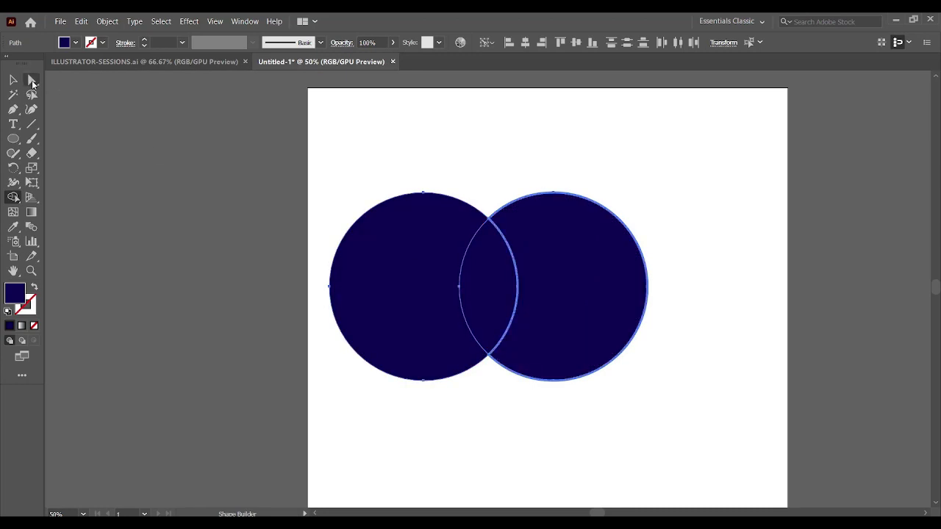
click(13, 79)
Drag the lens and both crescents apart, then undo the crescent moves.
click(390, 154)
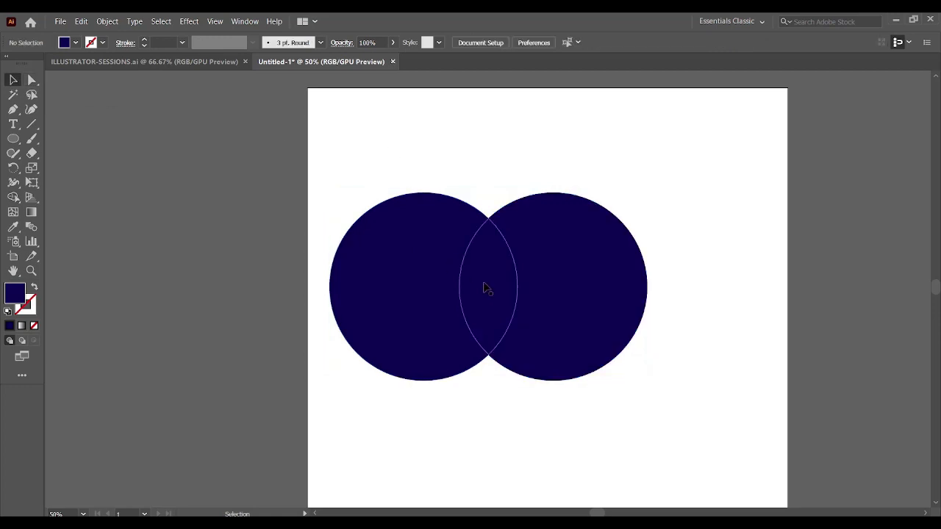
drag(494, 298, 698, 173)
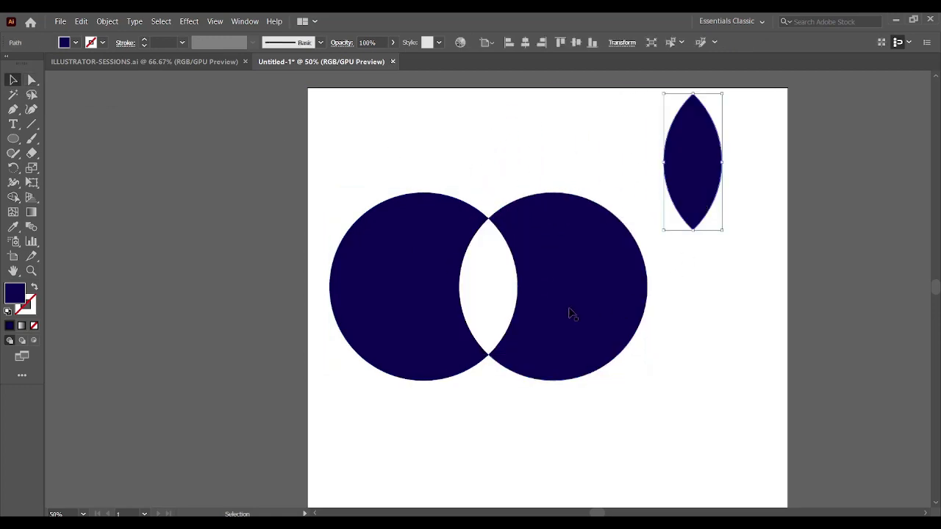
drag(569, 300, 699, 367)
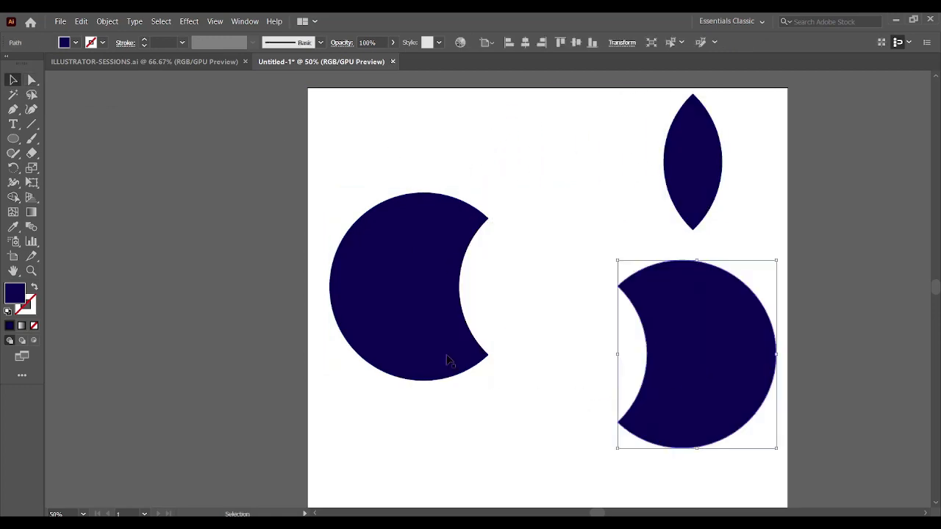
mouse_move(412, 301)
mouse_down()
mouse_move(386, 409)
mouse_move(377, 389)
mouse_up()
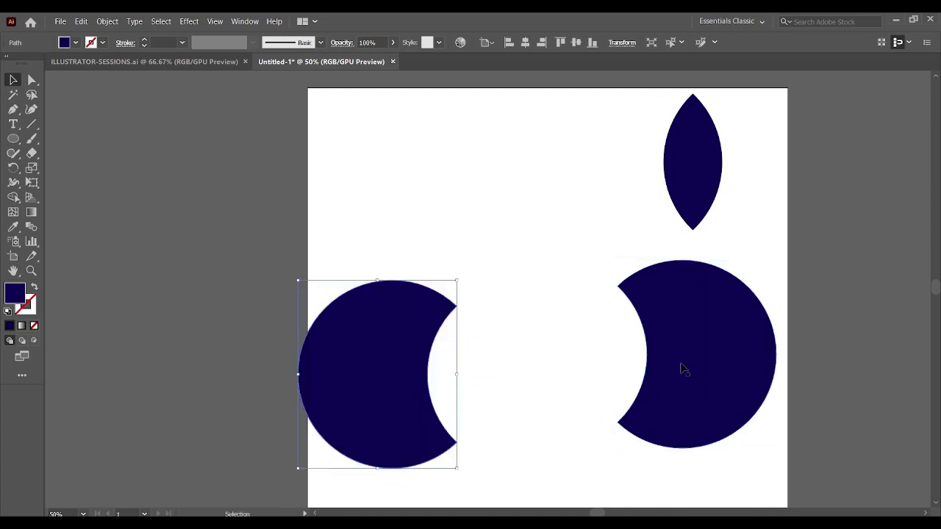
key(ctrl+z)
key(ctrl+z)
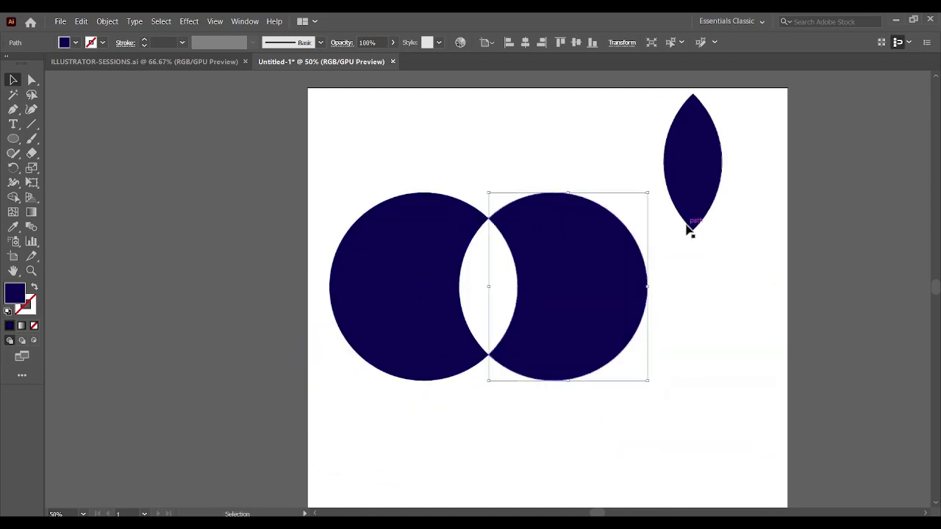
key(a)
key(ctrl+z)
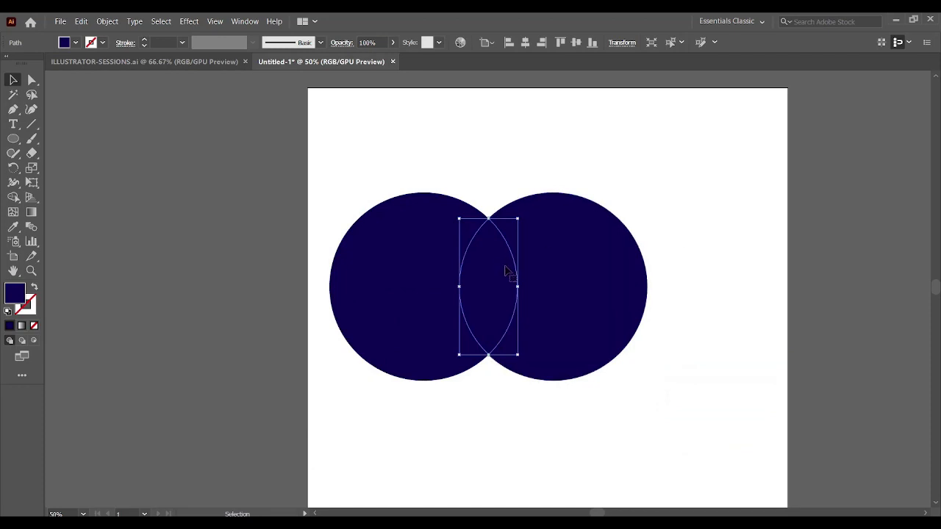
Pull the lens out again, undo it, then delete every shape on the artboard.
drag(504, 269, 699, 191)
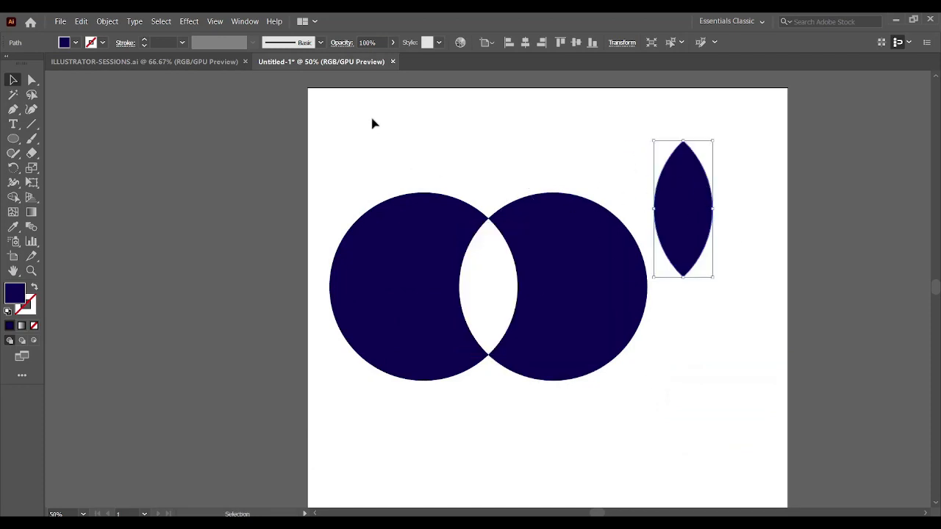
key(ctrl+z)
key(ctrl+z)
key(ctrl+a)
key(Delete)
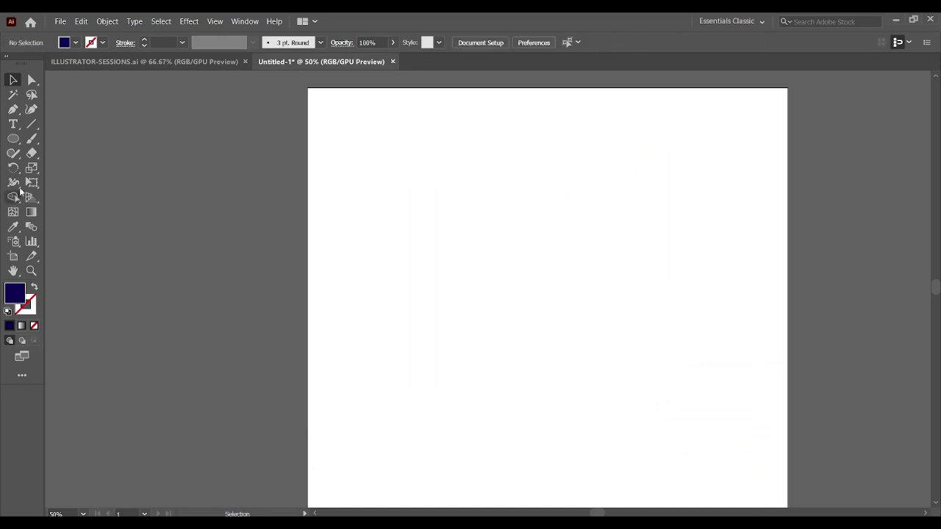
Draw a small circle, lay out a 2×2 grid of circles, and select all four.
key(ctrl+plus)
key(l)
mouse_move(337, 145)
mouse_down()
mouse_move(376, 183)
mouse_move(360, 209)
mouse_move(399, 210)
mouse_move(399, 172)
mouse_up()
key(v)
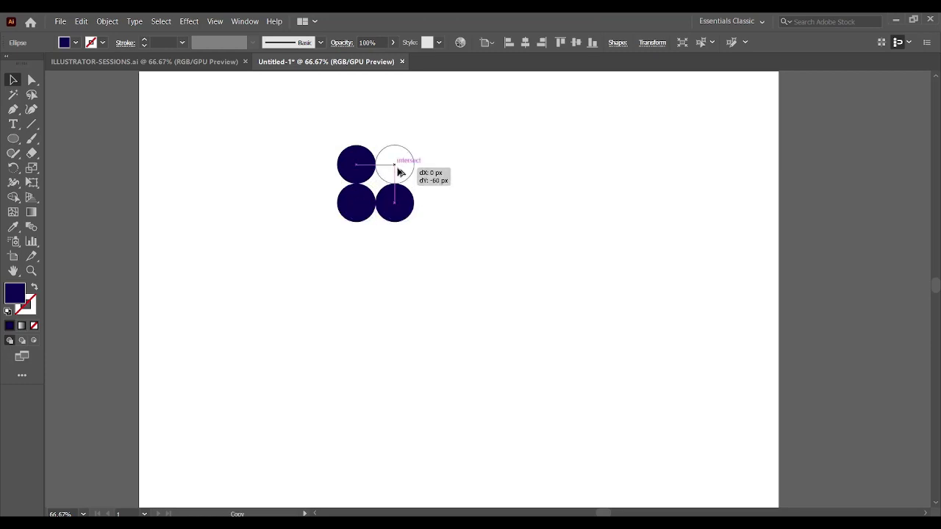
click(478, 202)
key(ctrl+a)
key(ctrl+plus)
key(ctrl+plus)
key(ctrl+plus)
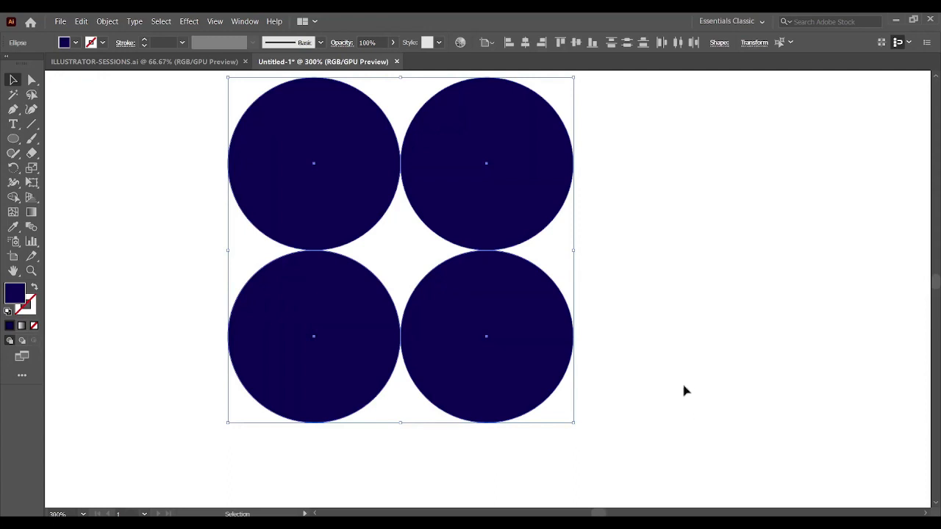
Merge the four circles and the centre gap into one four-petal flower shape.
click(13, 197)
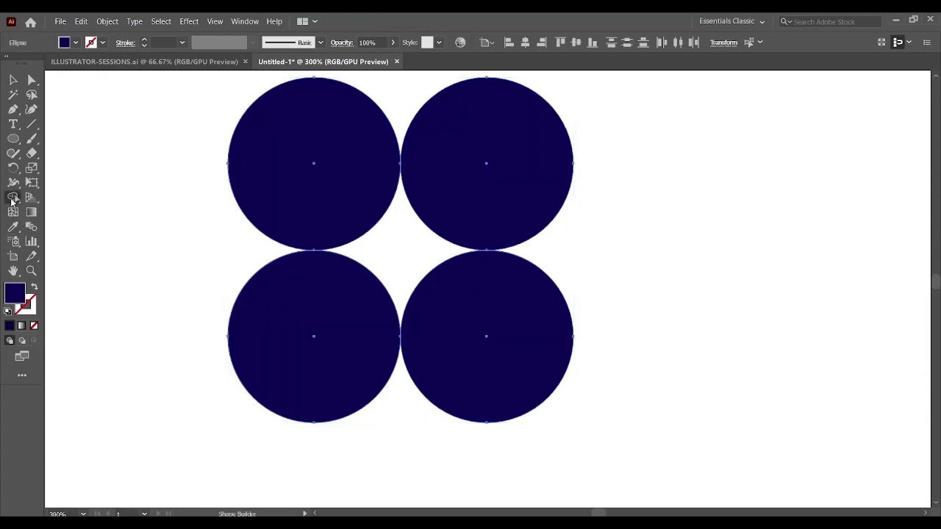
mouse_move(346, 227)
mouse_down()
mouse_move(412, 312)
mouse_move(426, 311)
mouse_up()
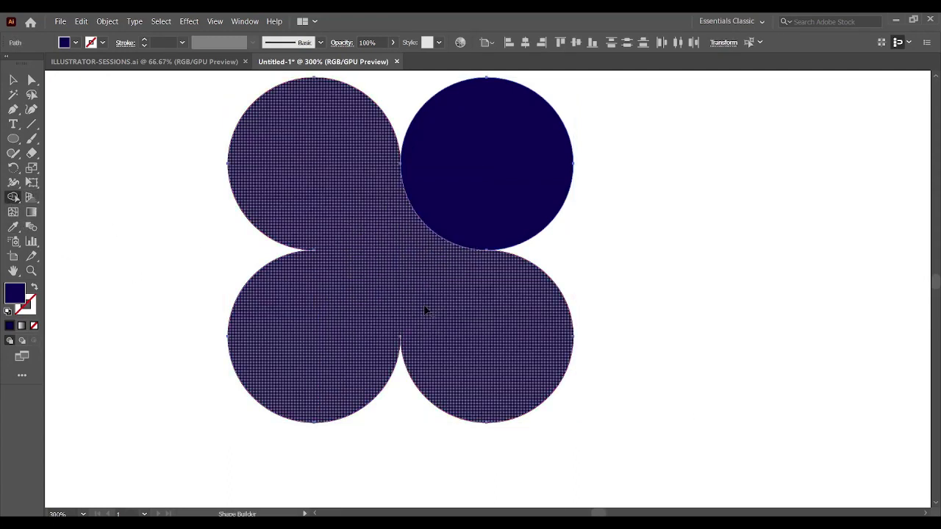
drag(463, 213, 396, 244)
click(14, 79)
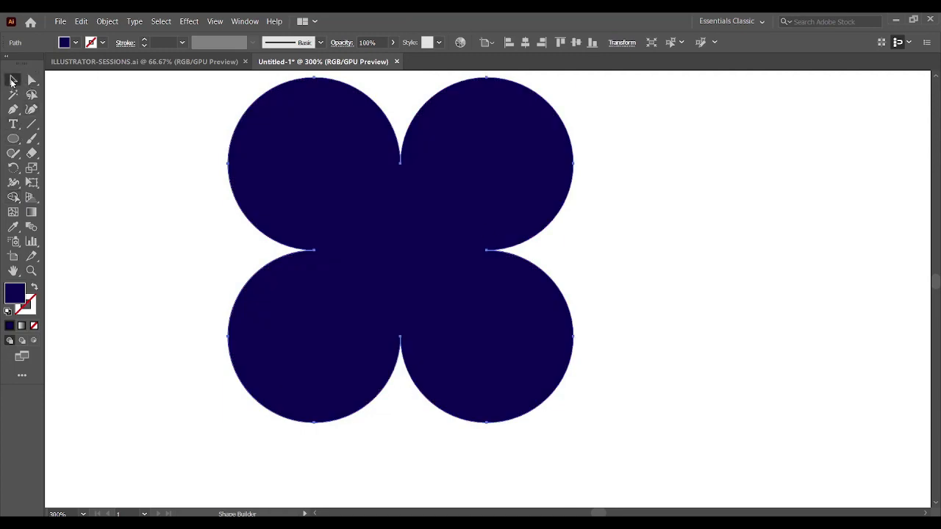
click(779, 286)
key(ctrl+minus)
key(ctrl+minus)
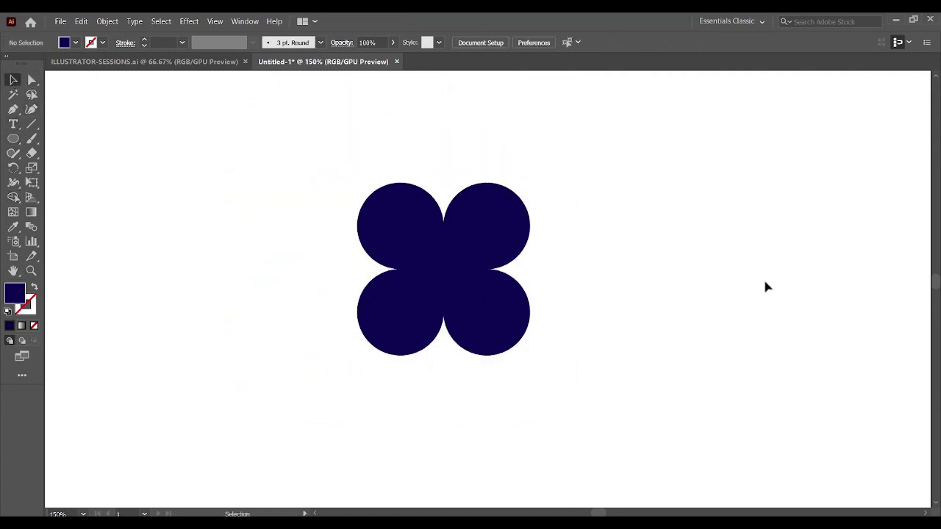
click(451, 279)
key(ctrl+plus)
key(ctrl+plus)
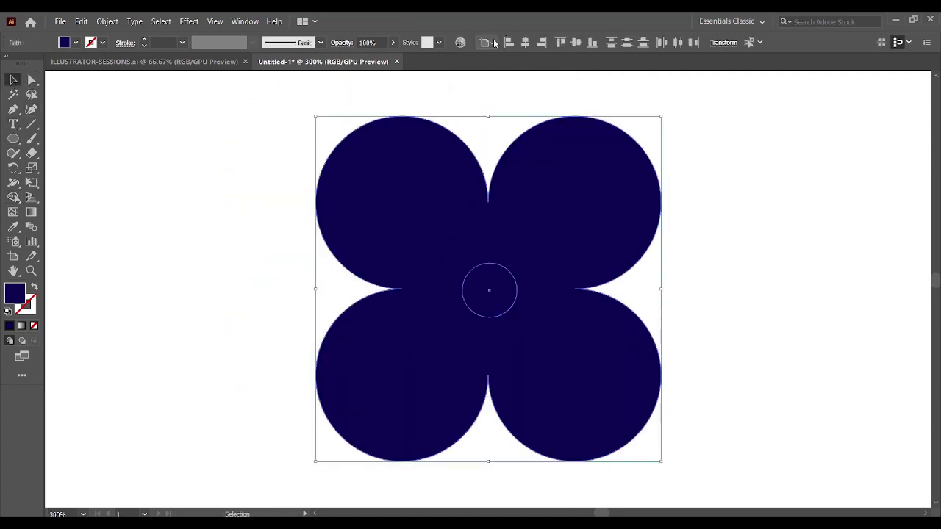
Centre the flower on the small centre circle and cut that circle out of it.
click(495, 43)
click(518, 70)
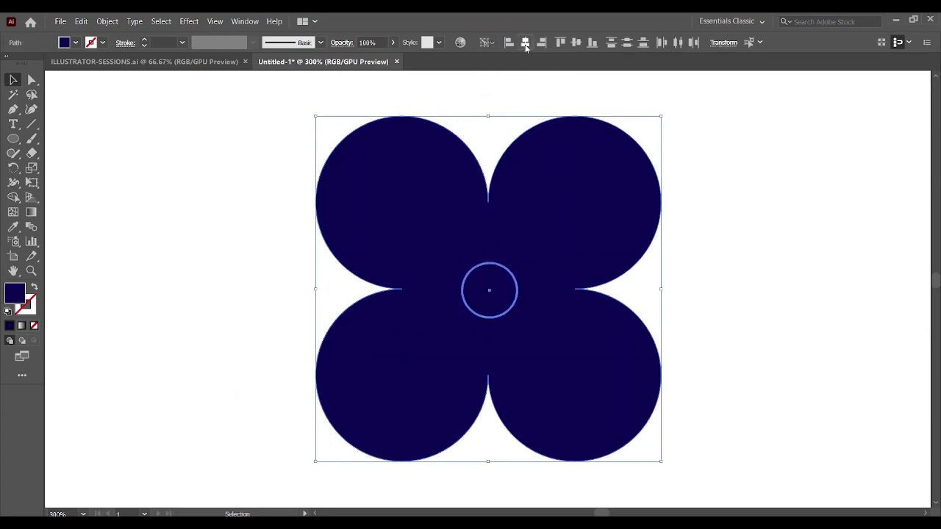
click(524, 43)
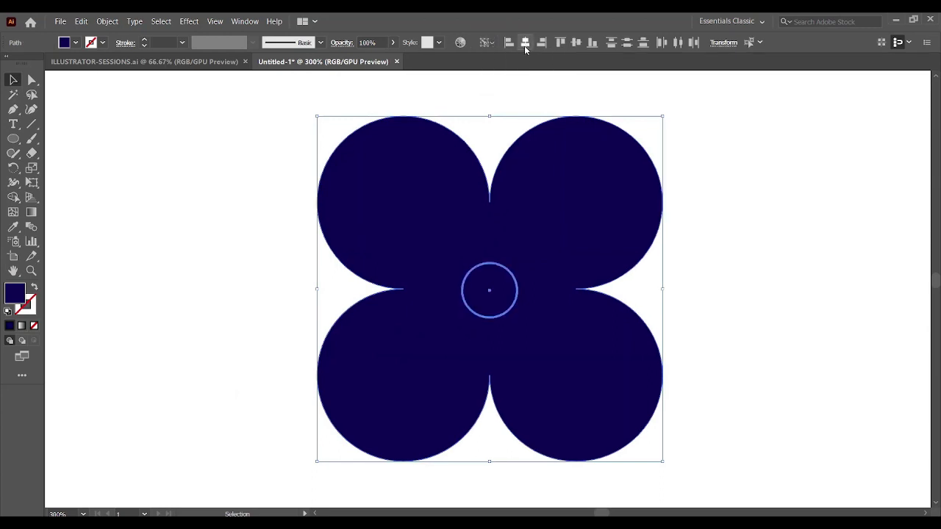
click(13, 198)
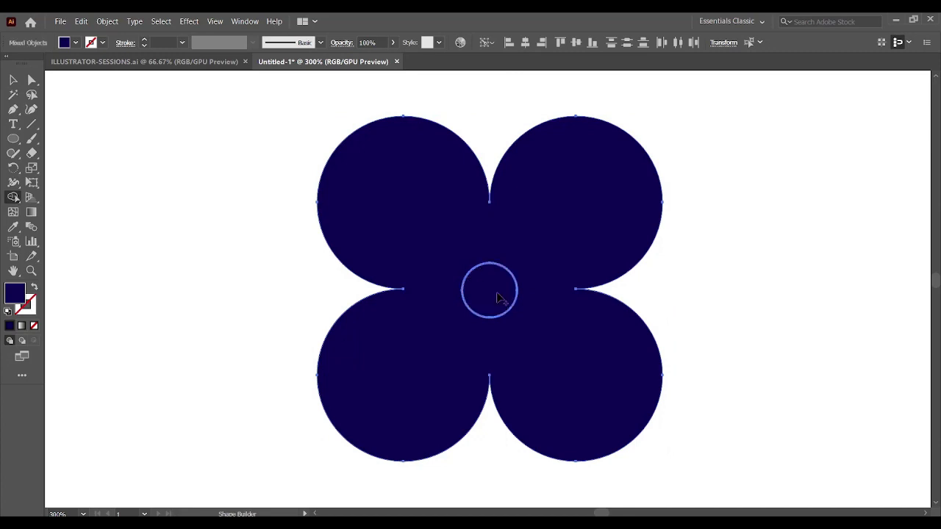
click(497, 297)
key(v)
click(487, 294)
key(Delete)
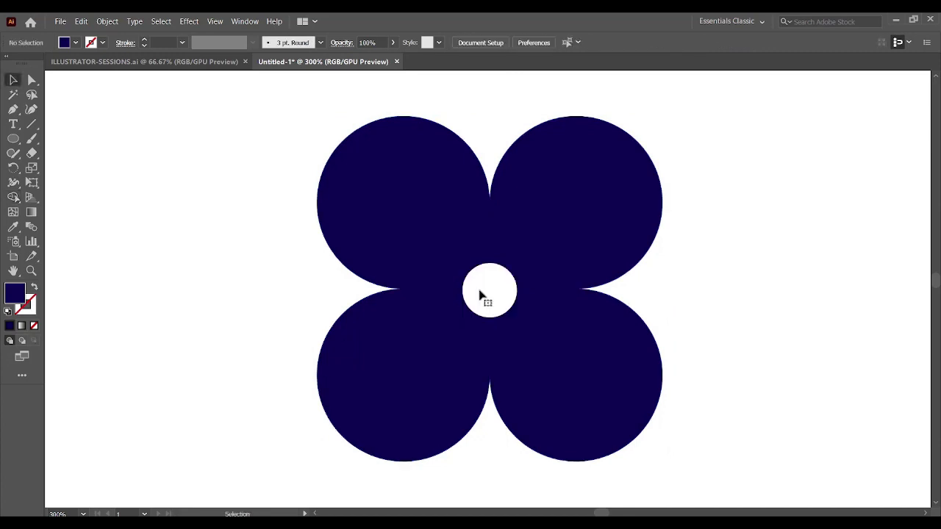
Marquee-select the whole flower, delete it, and zoom out to the full artboard.
scroll(479, 294, down, 1)
scroll(479, 294, down, 1)
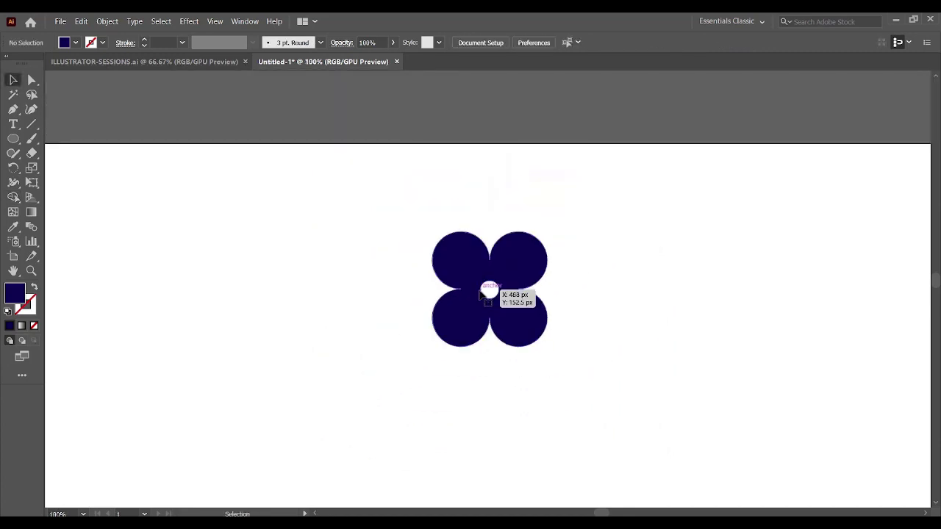
scroll(504, 287, down, 2)
scroll(504, 288, right, 2)
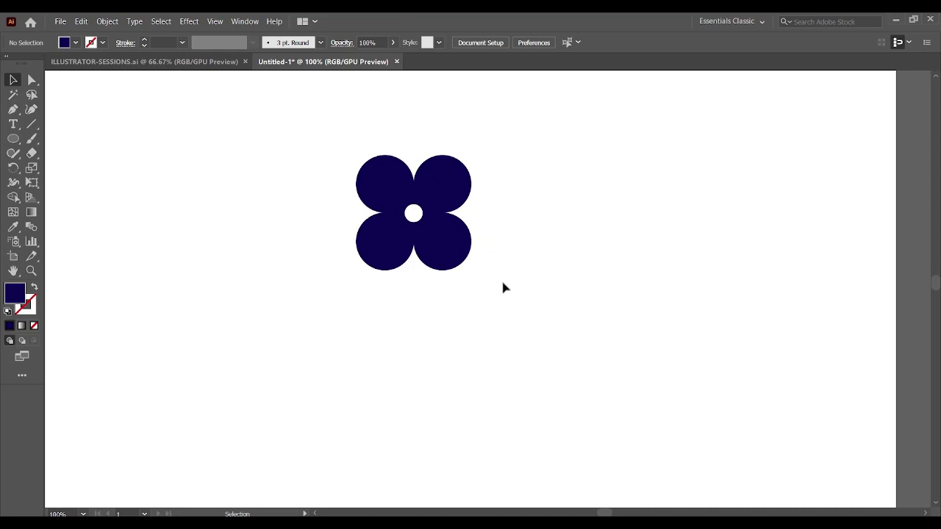
mouse_move(316, 157)
mouse_down()
mouse_move(611, 361)
mouse_move(500, 300)
mouse_up()
key(Delete)
key(ctrl+minus)
key(ctrl+minus)
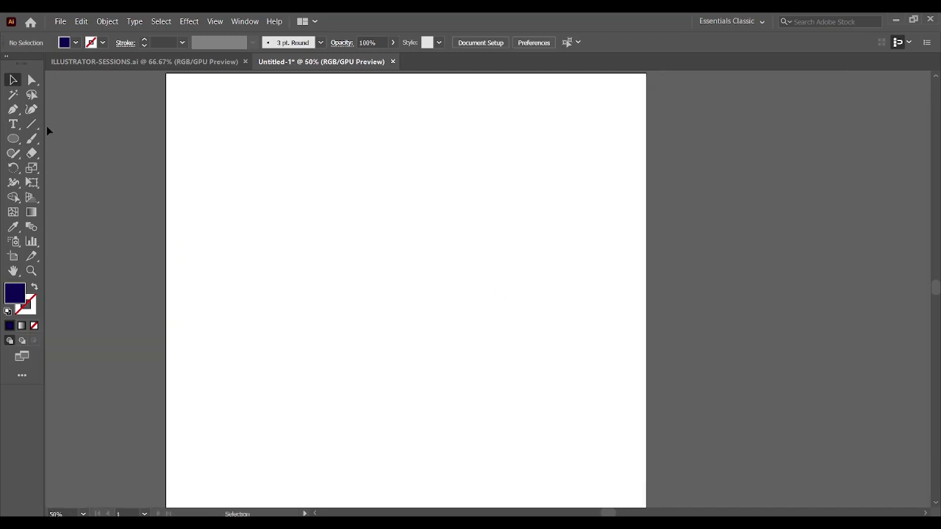
Draw a rectangle covering the whole artboard and give it a near-black fill.
key(ctrl+minus)
drag(13, 138, 70, 138)
drag(274, 146, 593, 464)
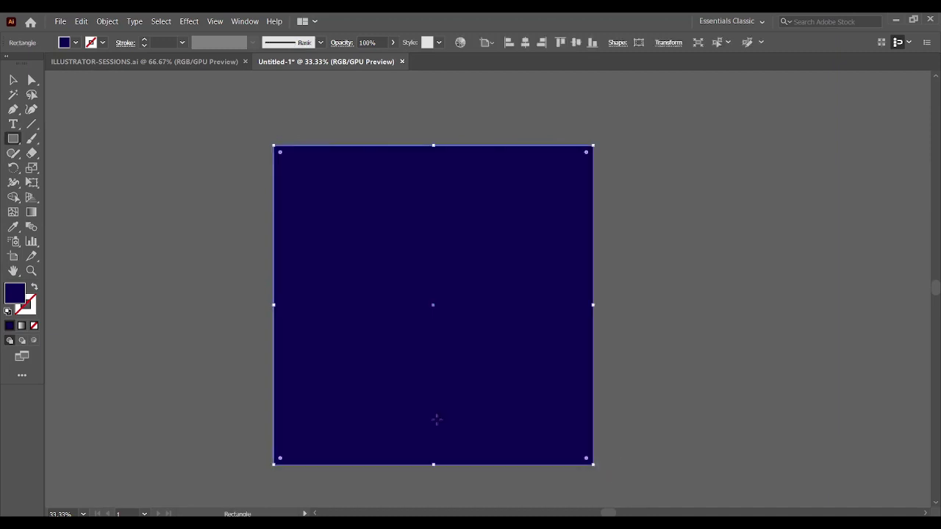
double_click(12, 296)
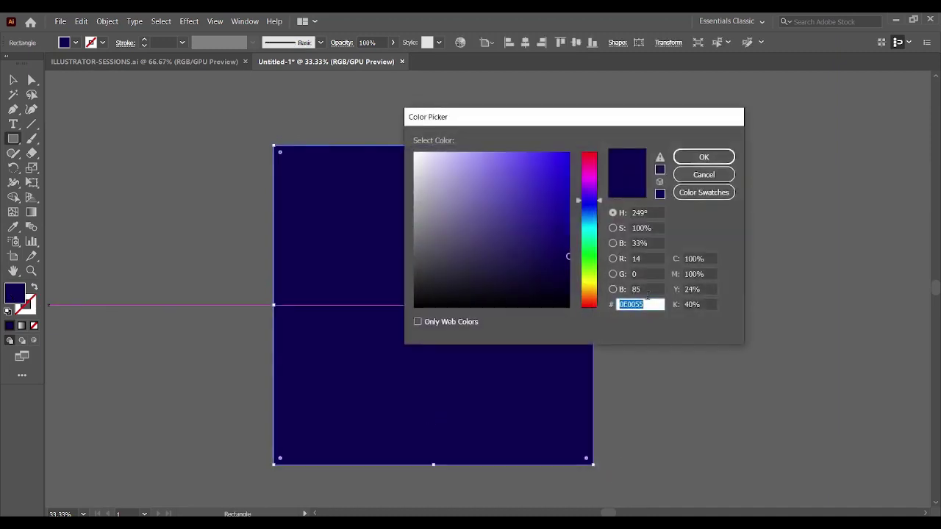
click(414, 301)
drag(413, 301, 413, 298)
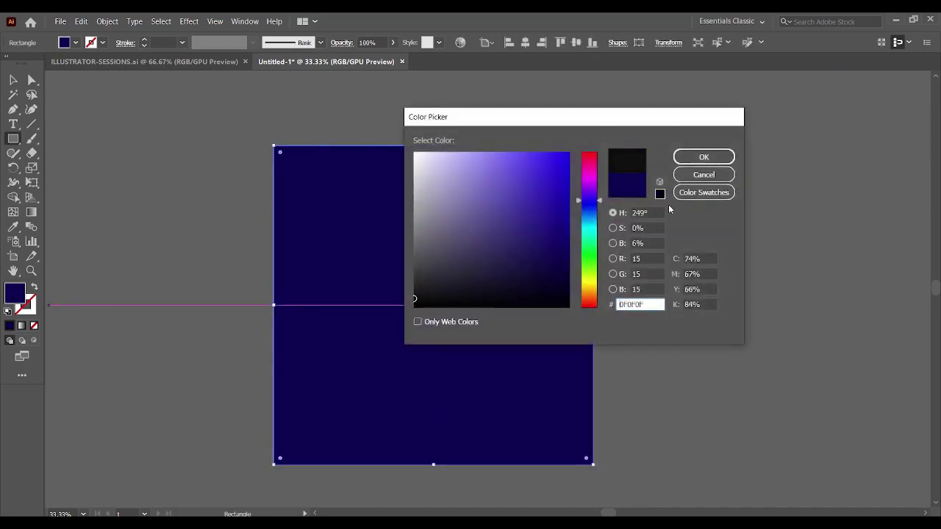
click(696, 157)
Darken the background fill to #0F0F0F and reselect the rectangle for locking.
double_click(14, 297)
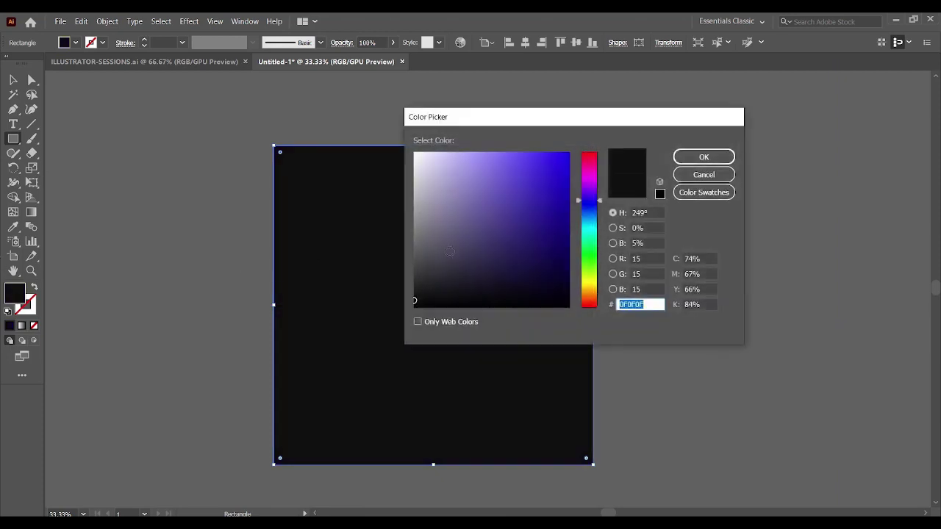
click(417, 302)
key(Return)
key(v)
click(169, 124)
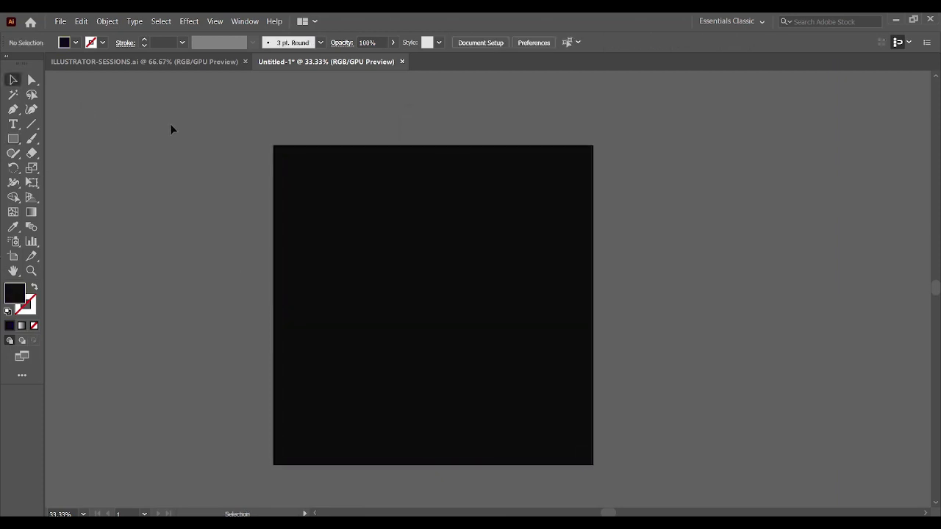
key(ctrl+a)
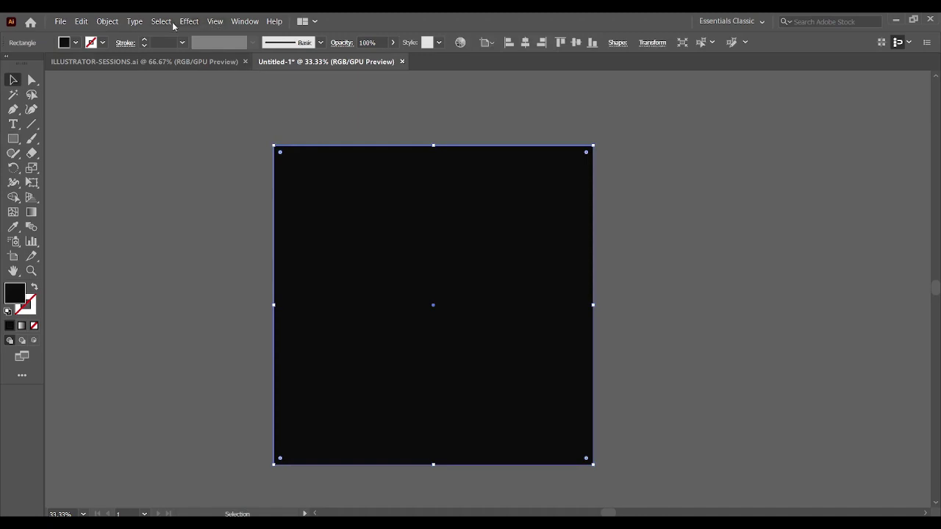
click(110, 23)
Lock the background, then add a small square filled pale cream #FFF7C5 and zoom in.
click(272, 96)
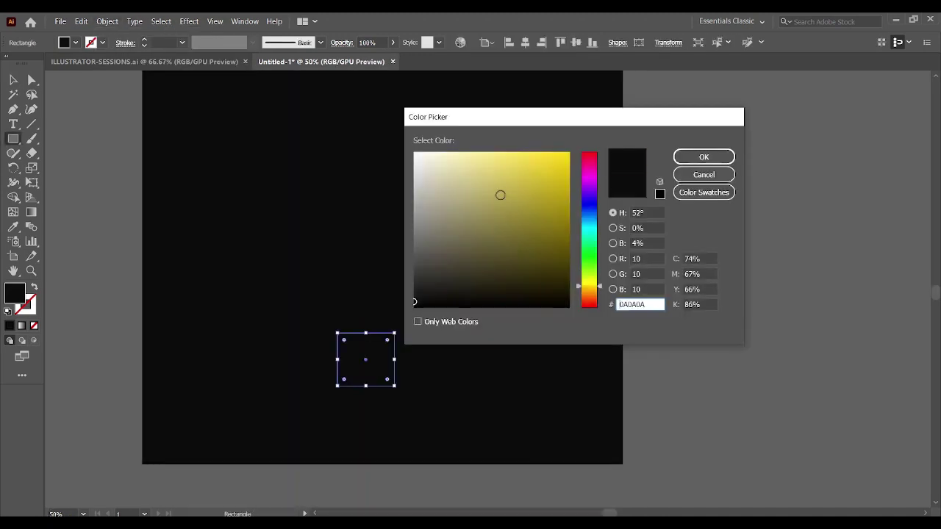
drag(500, 193, 448, 150)
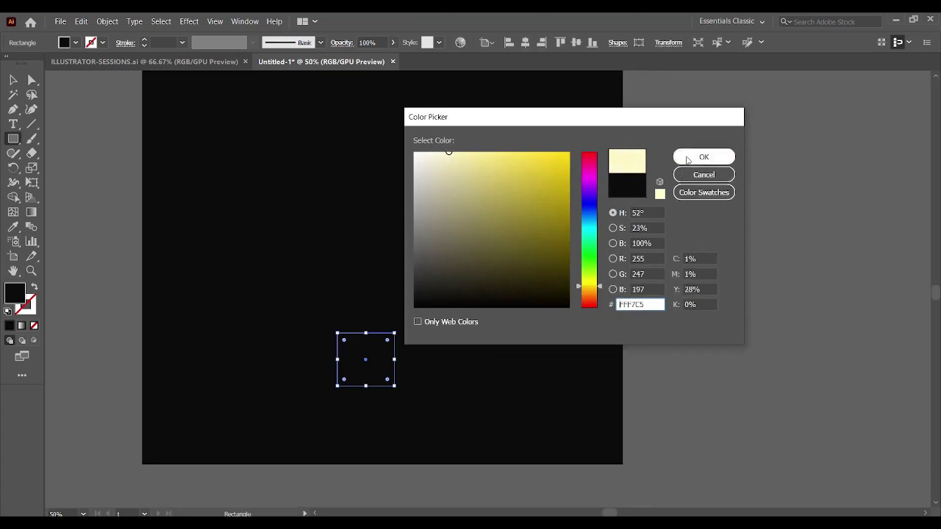
click(687, 157)
key(ctrl+equal)
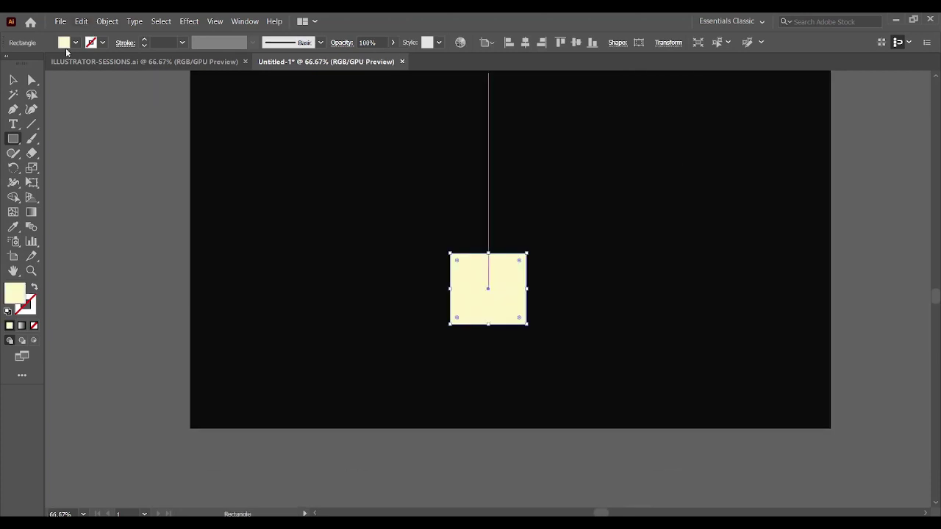
key(a)
key(ctrl+equal)
key(ctrl+equal)
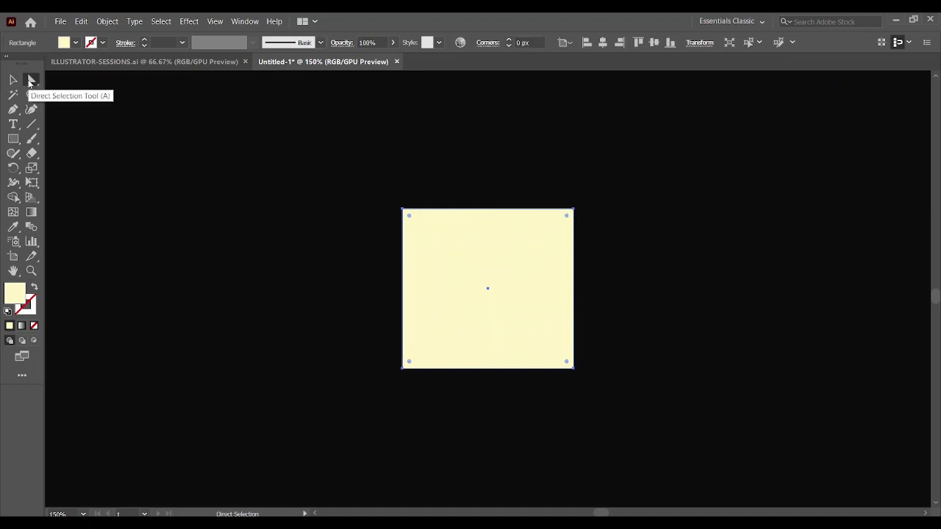
click(391, 266)
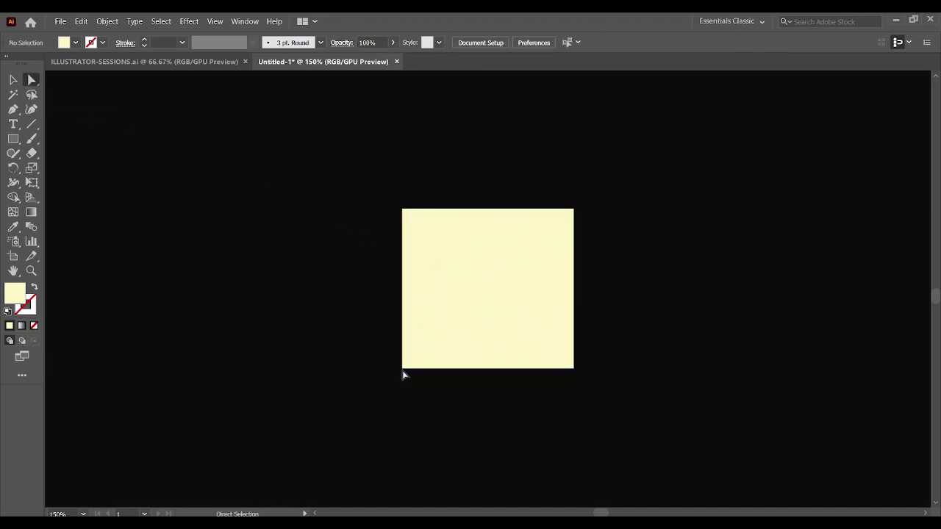
Drag the square's bottom corners inward to taper it into a flowerpot.
drag(403, 369, 509, 379)
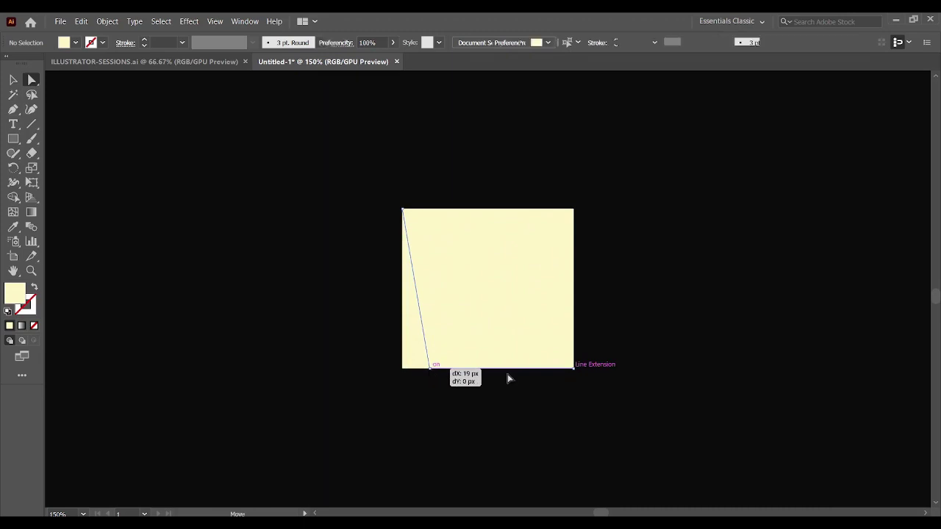
drag(573, 368, 553, 369)
click(605, 370)
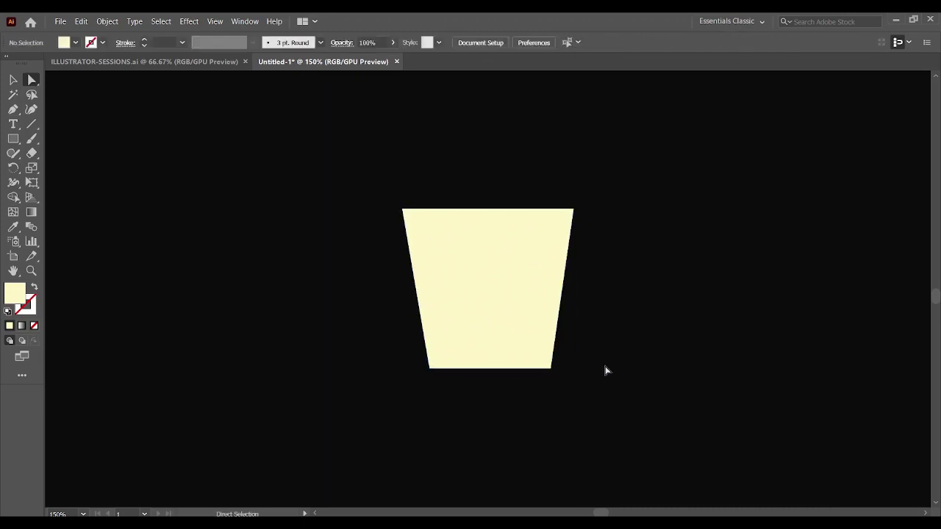
Lay two thin brown #7A402A bars across the pot's top, then select everything.
click(13, 139)
key(ctrl+plus)
key(ctrl+plus)
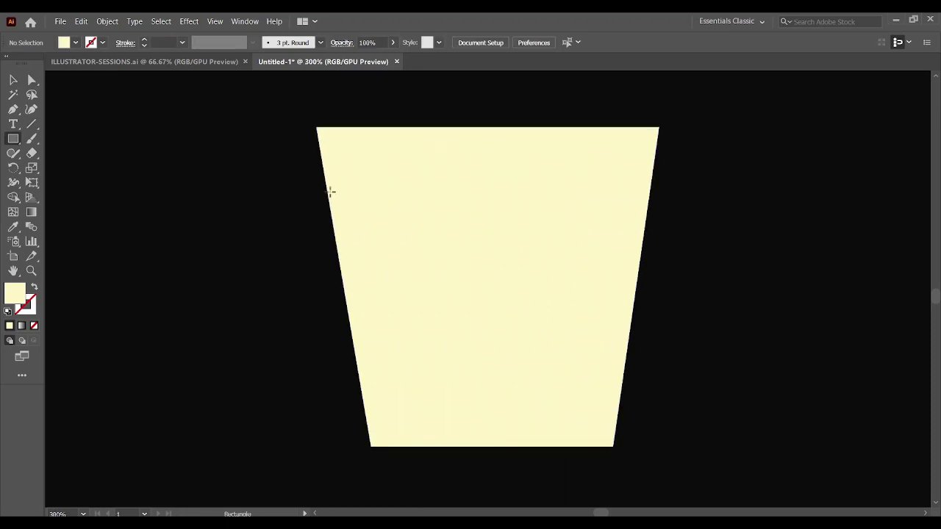
drag(309, 174, 659, 181)
drag(588, 288, 588, 298)
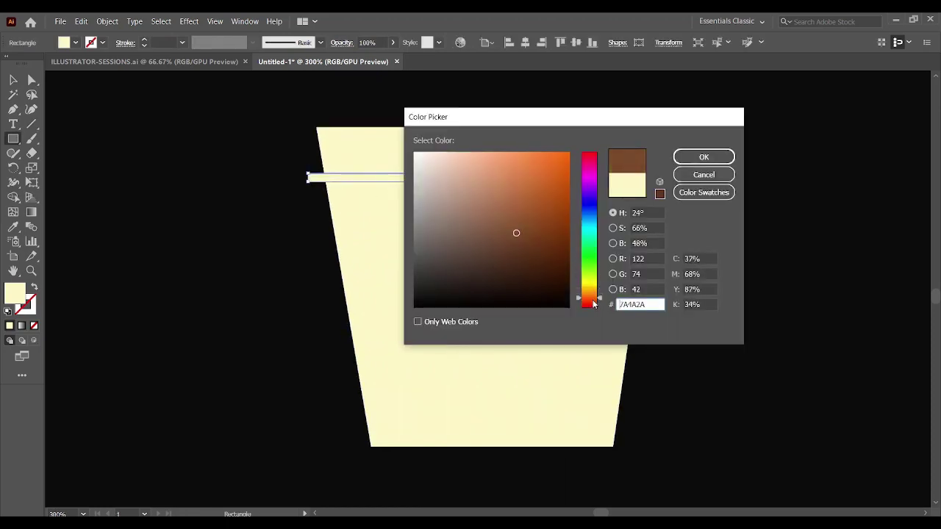
click(699, 158)
key(v)
drag(439, 181, 439, 203)
click(707, 283)
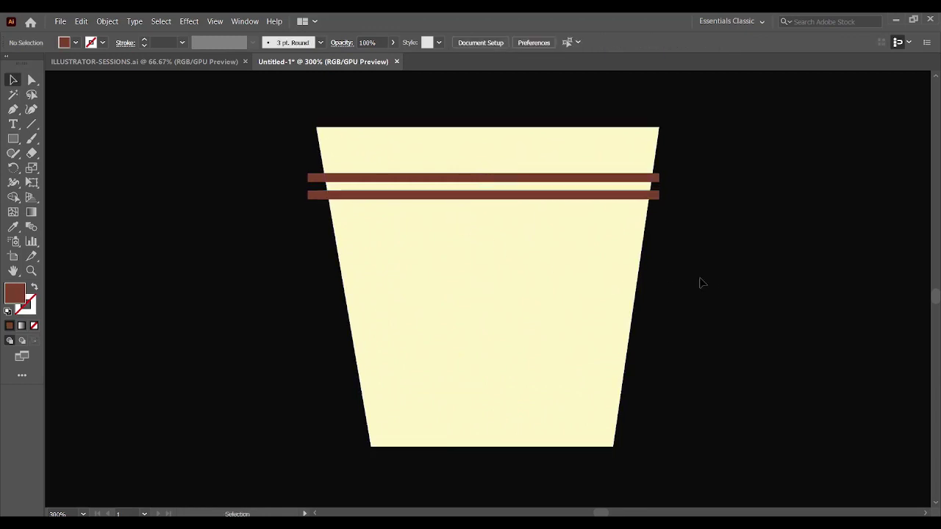
drag(278, 163, 722, 453)
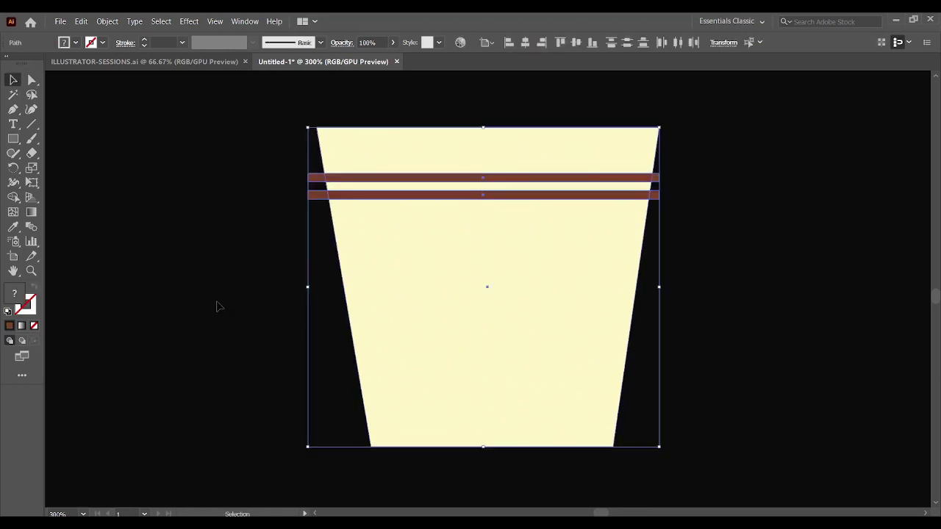
Split the bars against the pot and delete the bar ends sticking out both sides.
click(14, 198)
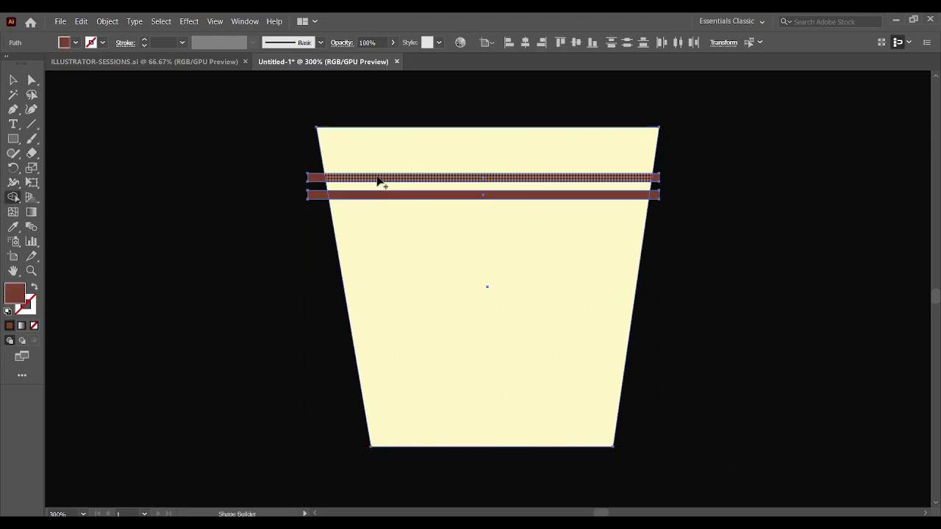
key(v)
drag(302, 161, 328, 221)
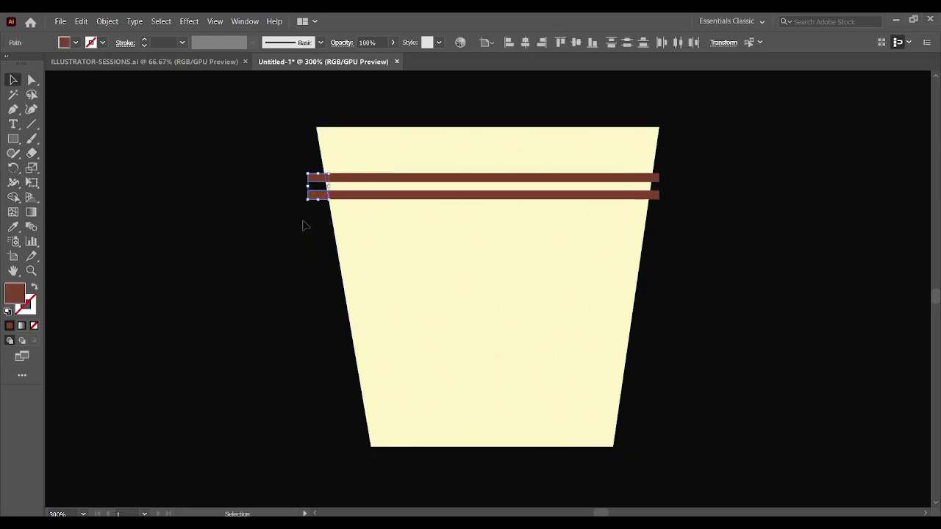
key(Delete)
drag(723, 226, 653, 173)
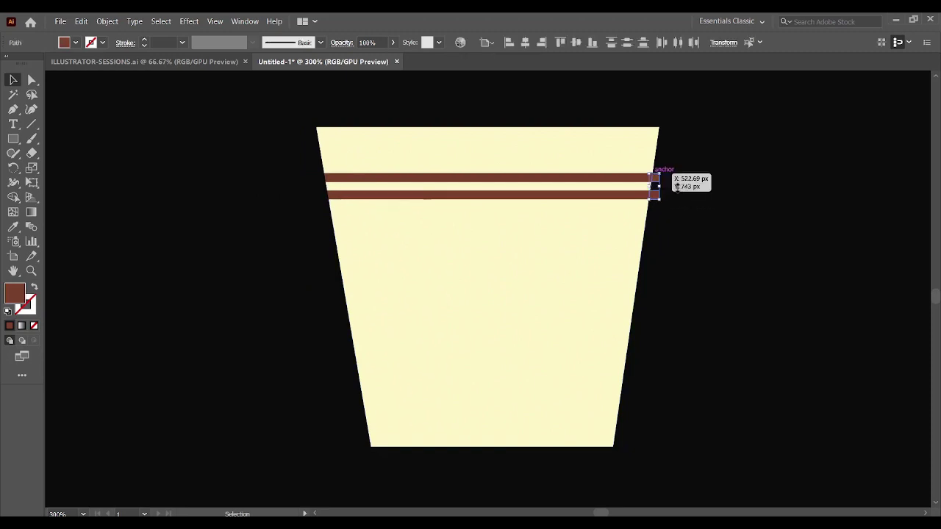
key(Delete)
Remove both brown stripes to leave black gaps across the pot, then reframe the view.
key(ctrl+8)
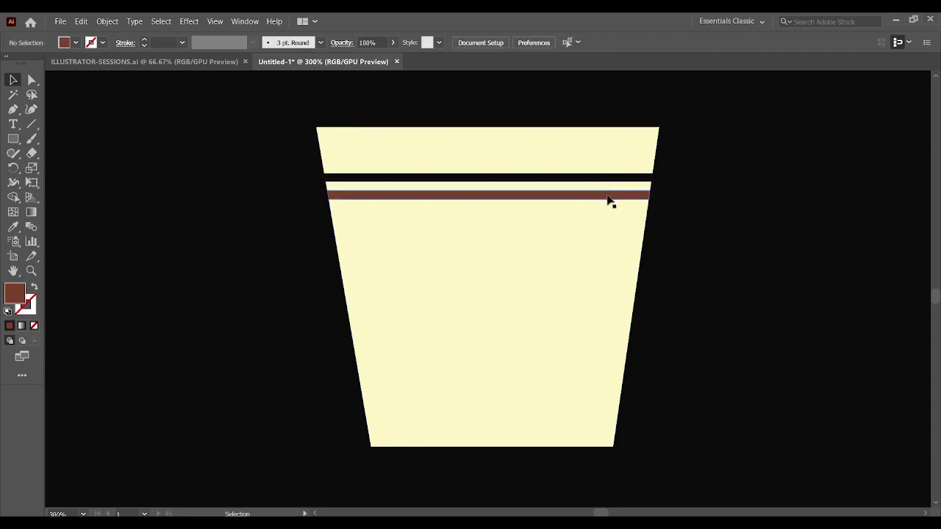
click(611, 197)
key(ctrl+8)
click(738, 234)
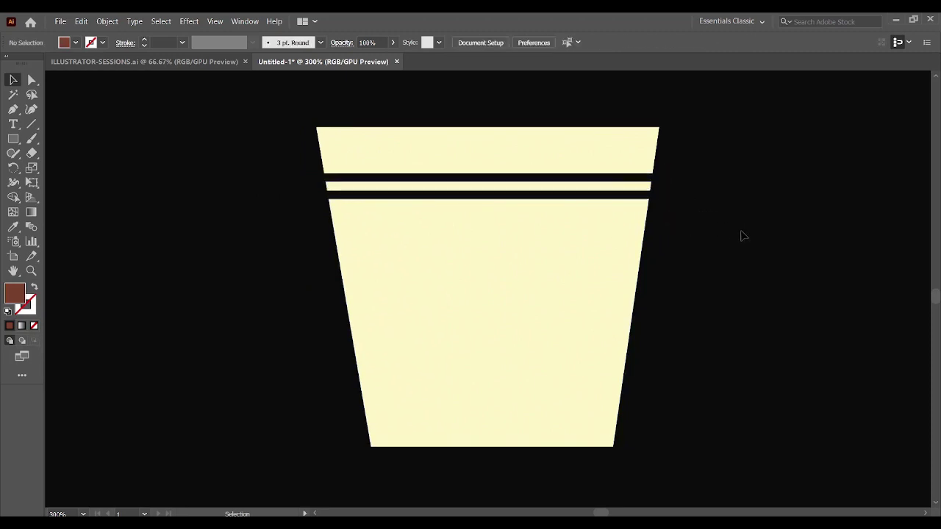
key(ctrl+minus)
key(ctrl+minus)
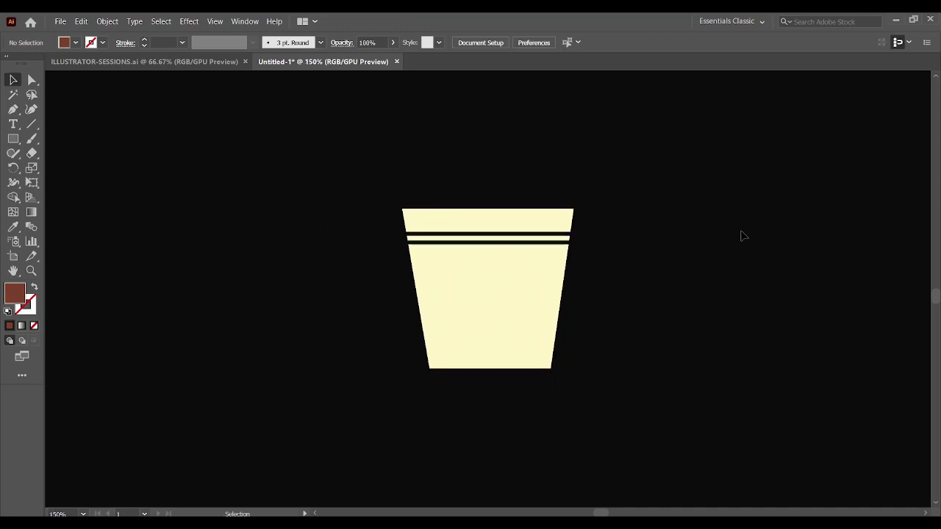
key(ctrl+plus)
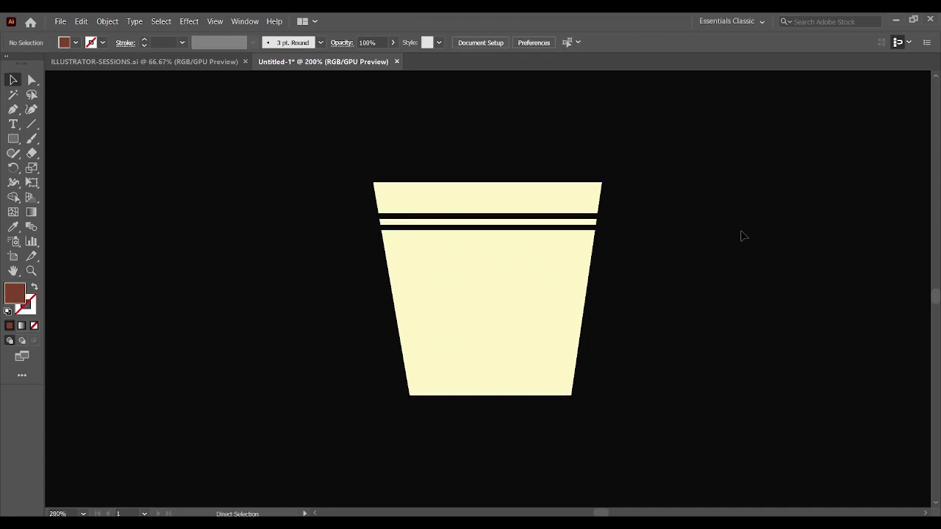
key(ctrl+minus)
key(ctrl+minus)
drag(527, 385, 499, 432)
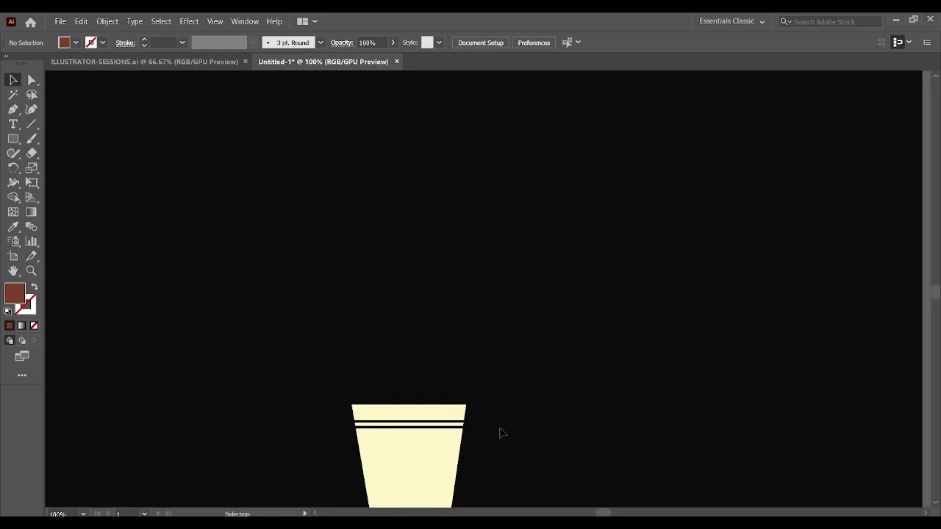
key(ctrl+minus)
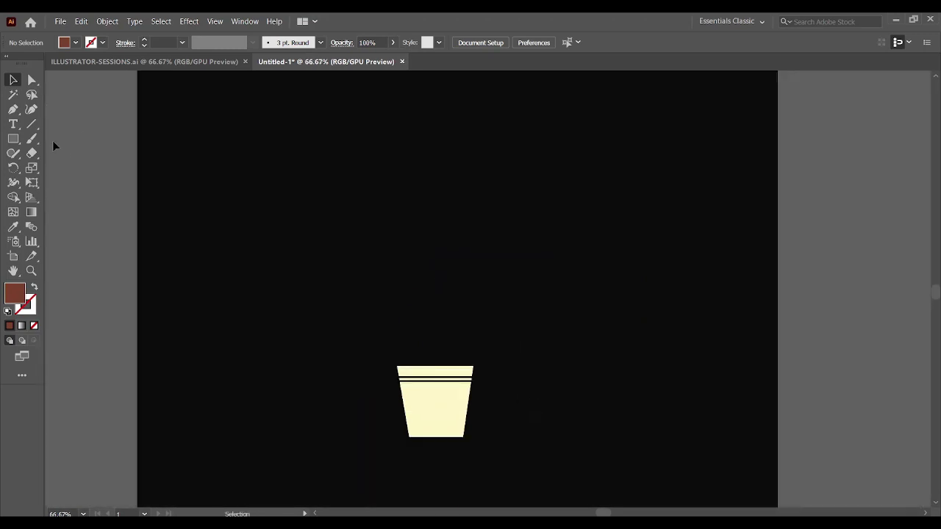
Draw a thick 7 px purple vertical stem up from the pot and enter cream E8E3CF in the colour picker.
click(32, 124)
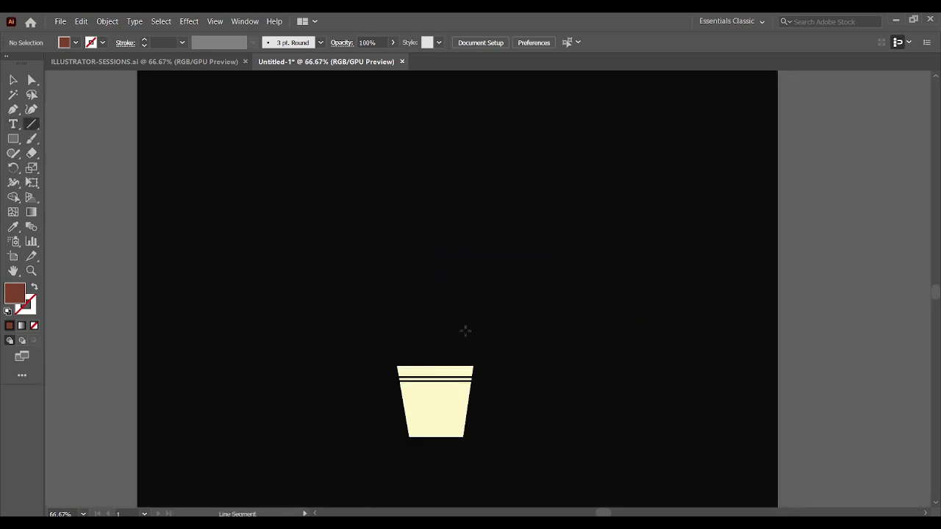
drag(430, 216, 430, 365)
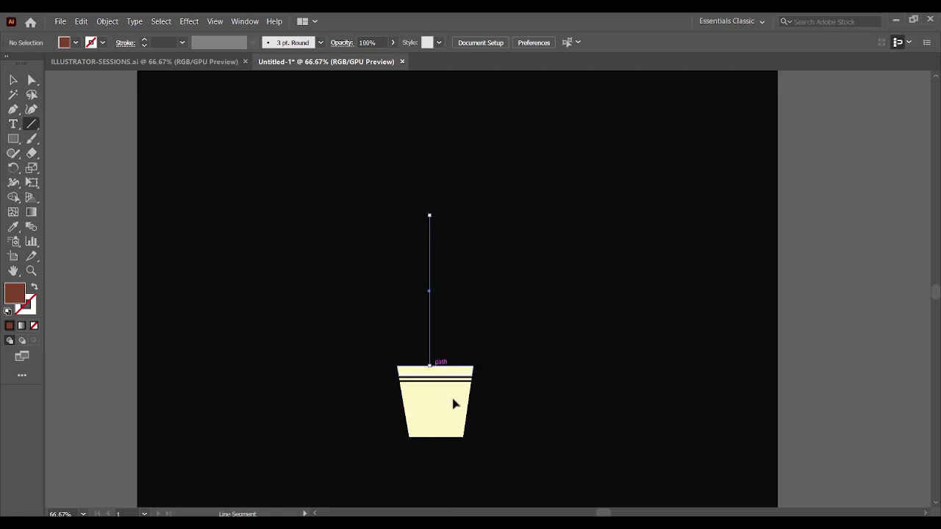
double_click(28, 303)
text(E8E3CF)
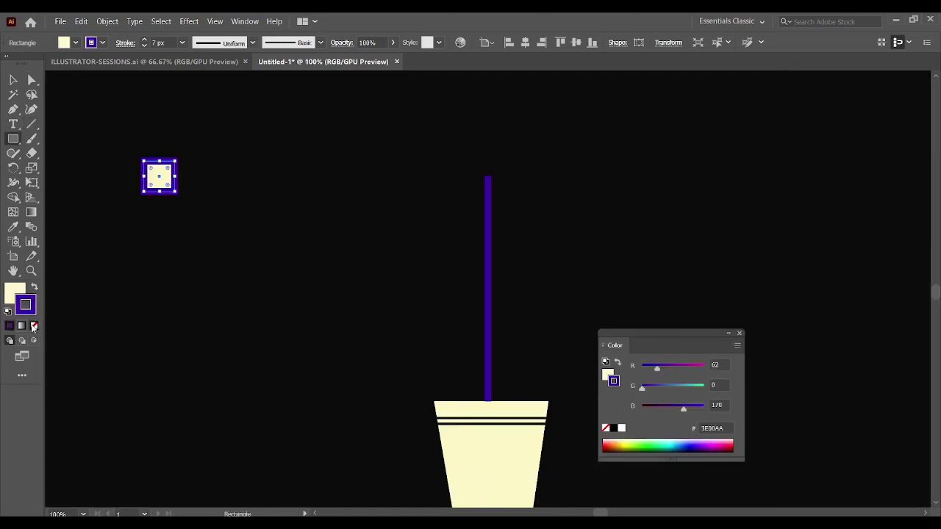
click(12, 79)
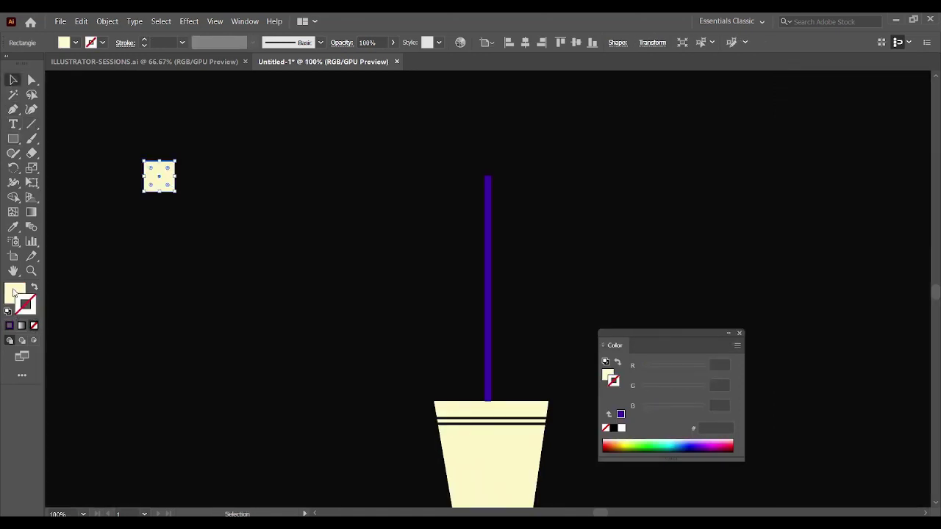
click(14, 292)
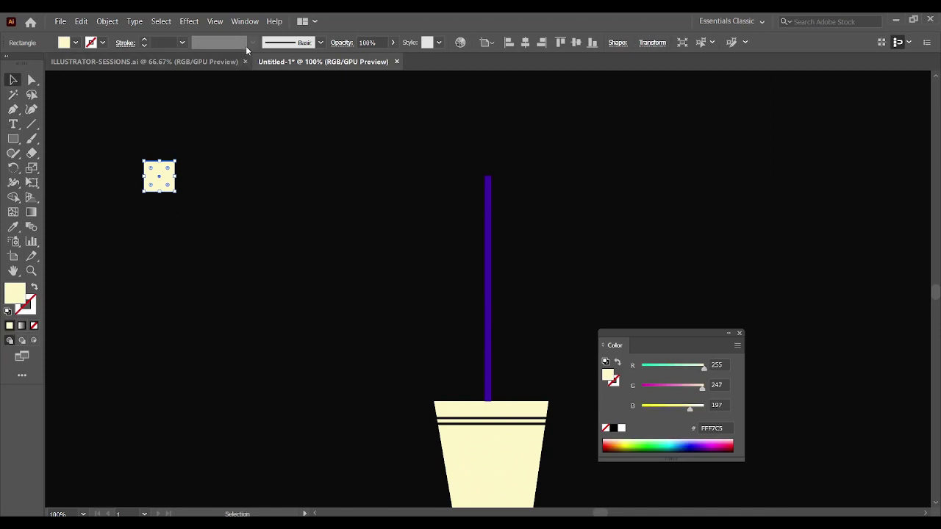
click(245, 21)
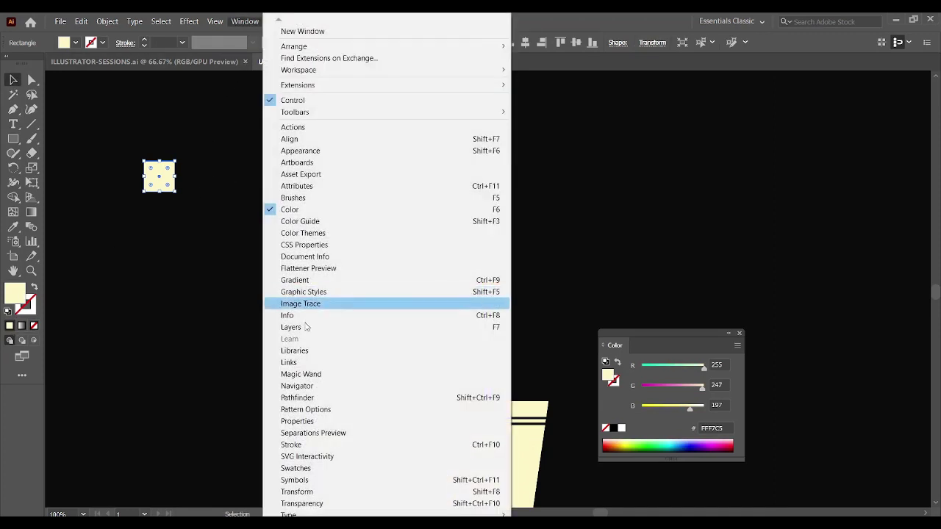
Bring up the Swatches panel, close the Colour panel, and move Swatches up and left.
click(296, 468)
click(650, 337)
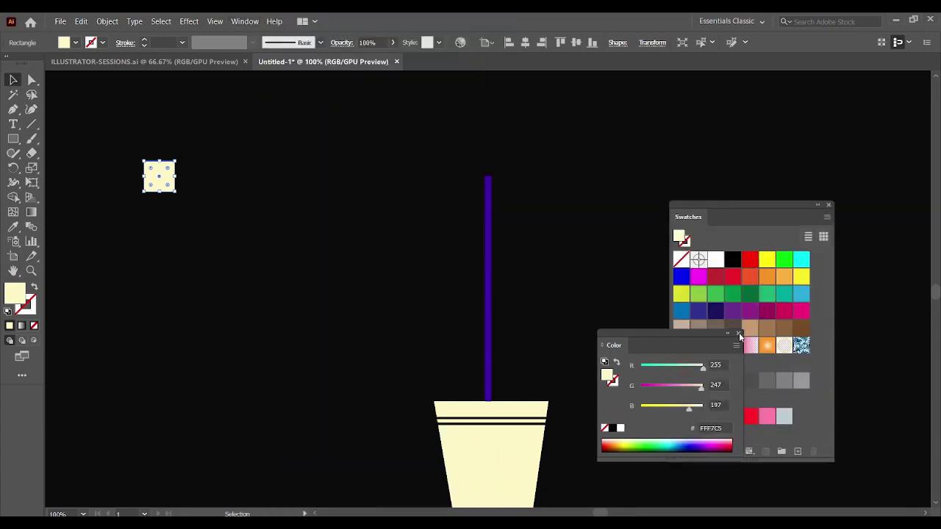
click(738, 334)
drag(738, 204, 711, 153)
Save the cream colour as a new colour group named 'stroke', then delete the sample square.
click(799, 170)
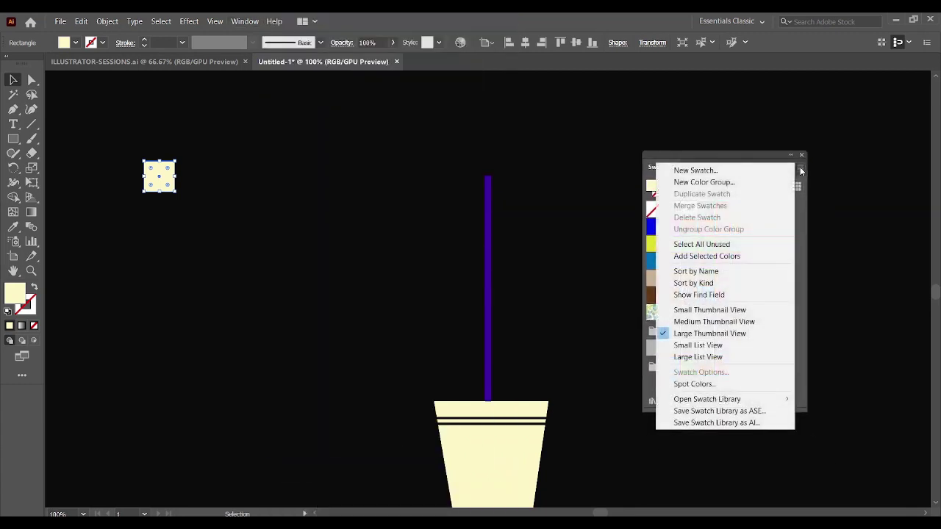
click(717, 184)
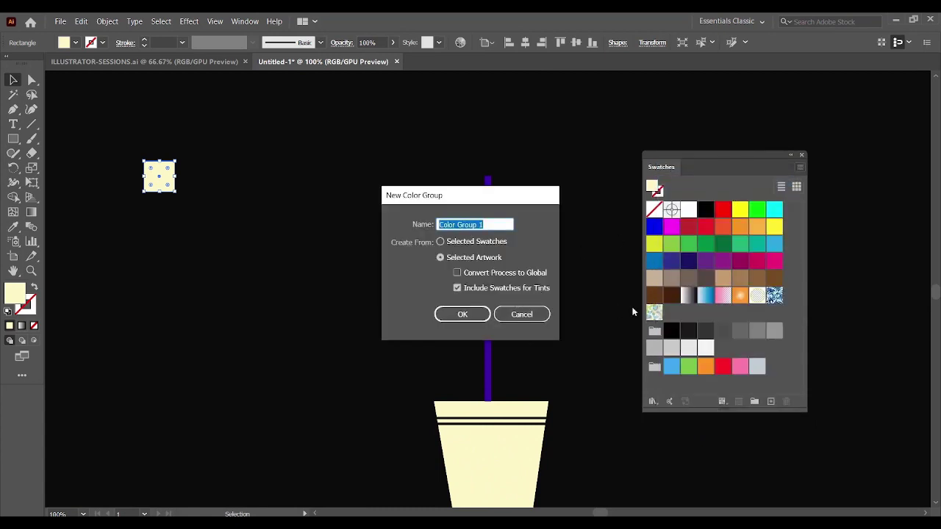
text(stroke)
key(Return)
drag(711, 156, 701, 102)
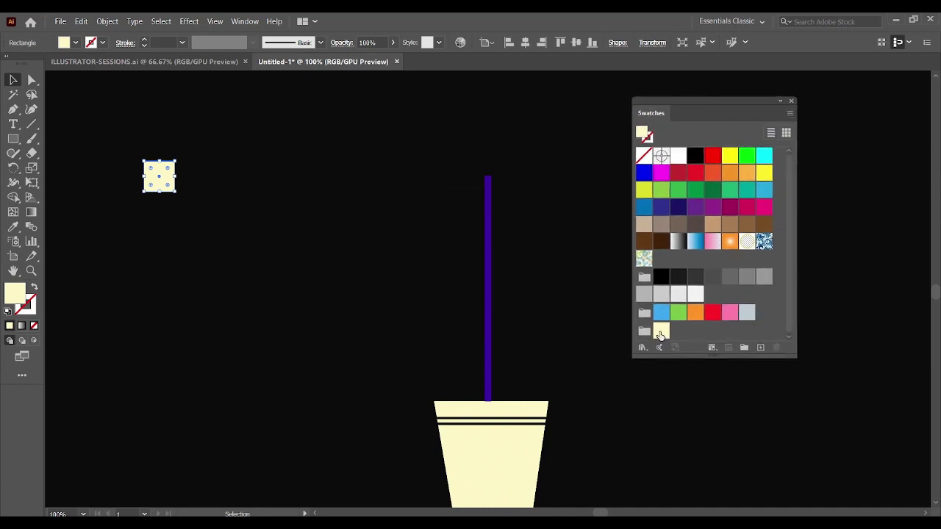
key(Delete)
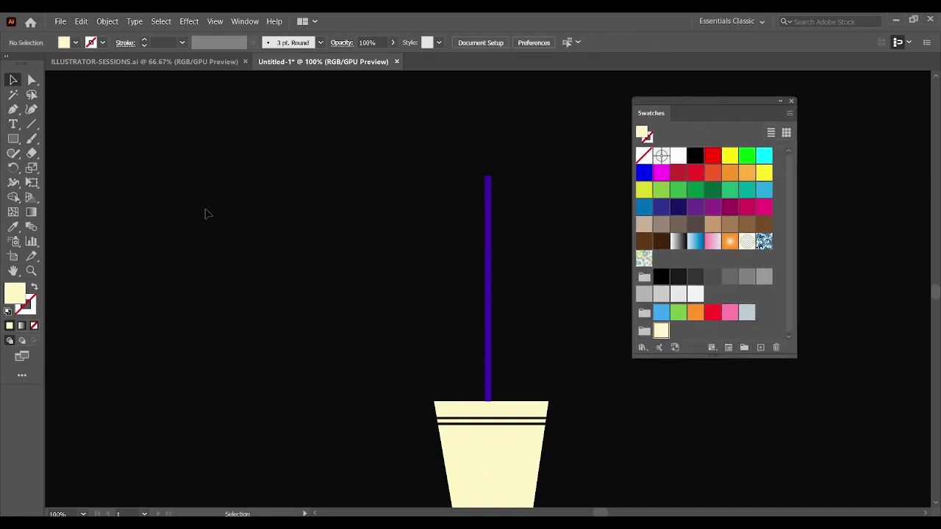
Give the stem rounded end caps in the Stroke panel.
click(488, 311)
click(245, 20)
click(313, 447)
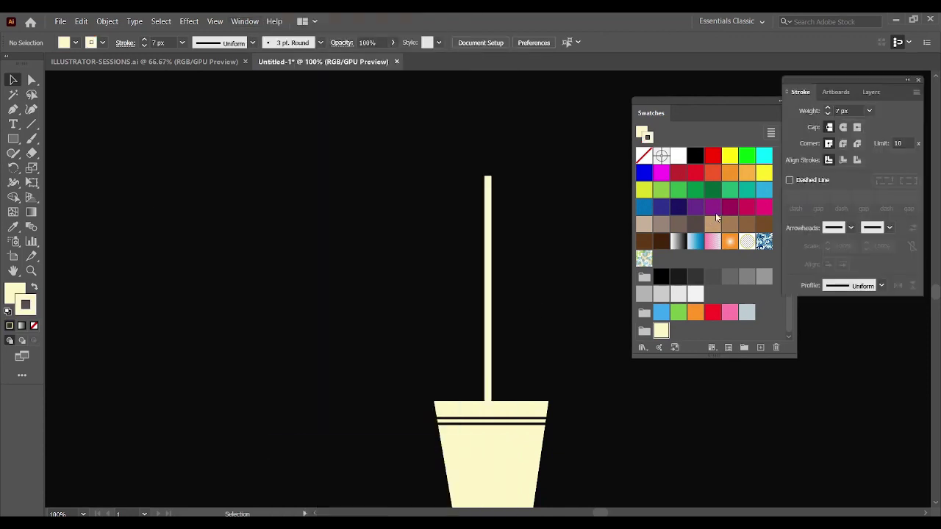
click(843, 128)
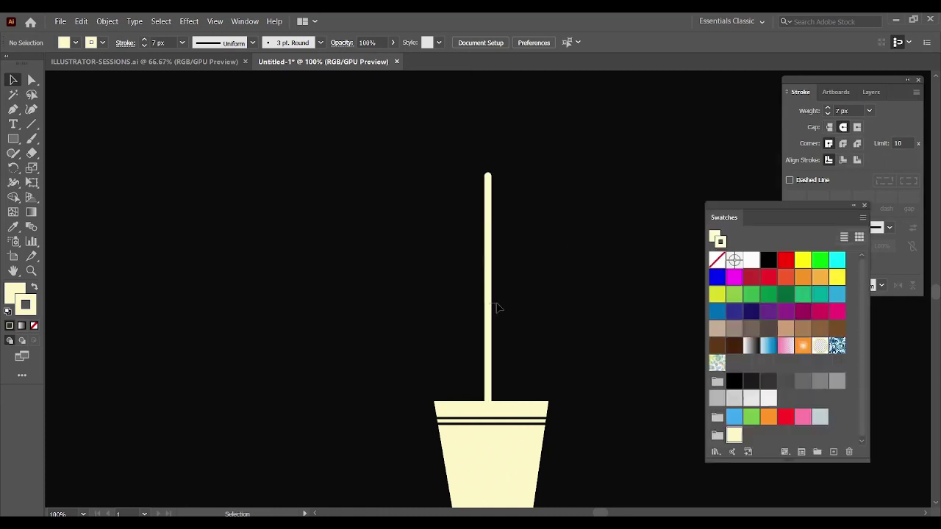
scroll(491, 231, up, 2)
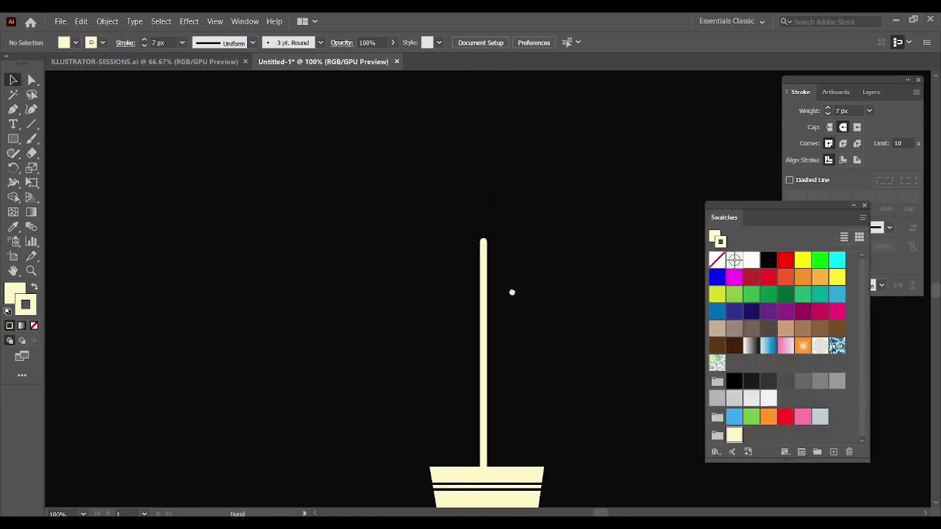
Nudge the stem right, then centre the pot horizontally under it using Align to Key Object.
click(481, 357)
drag(481, 356, 486, 356)
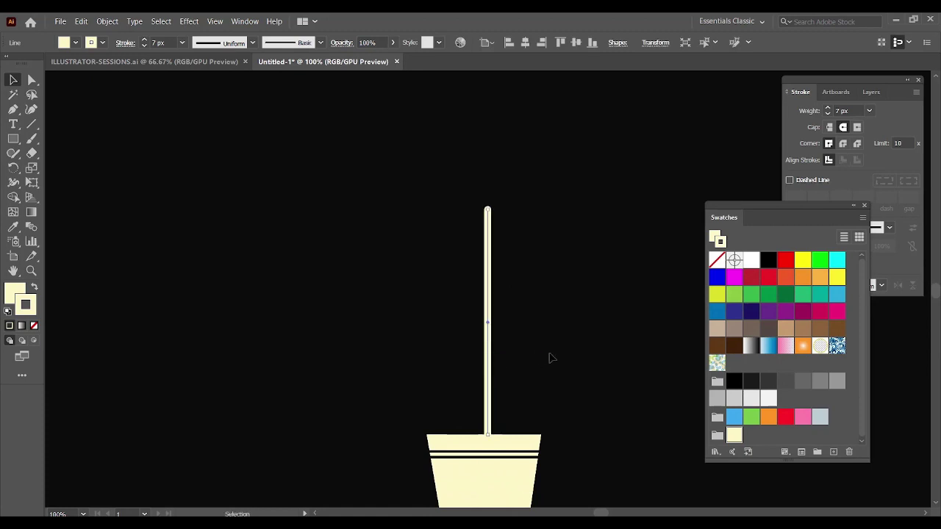
click(408, 237)
drag(408, 238, 639, 488)
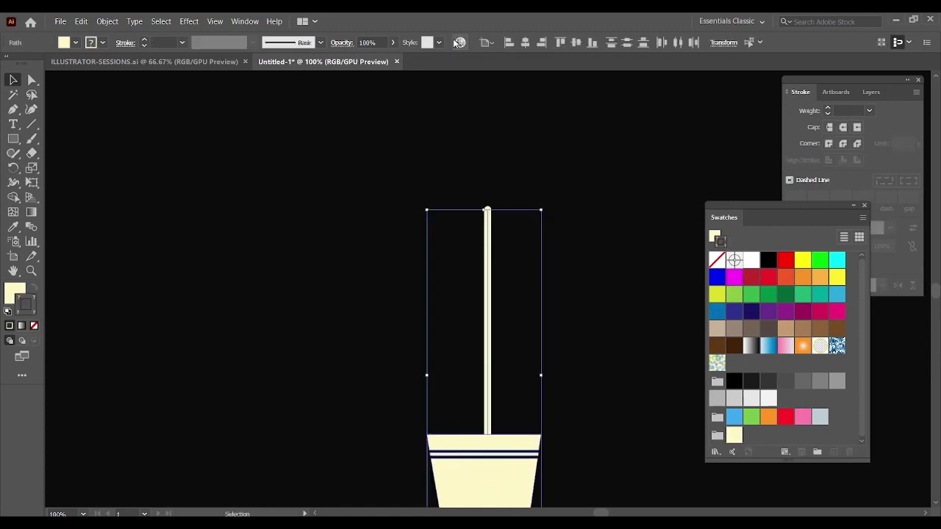
click(486, 42)
click(506, 71)
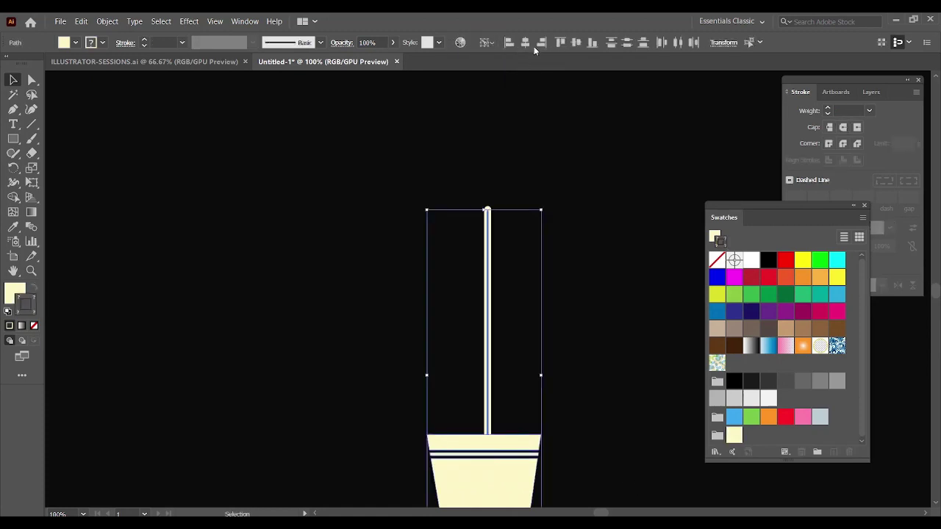
click(525, 44)
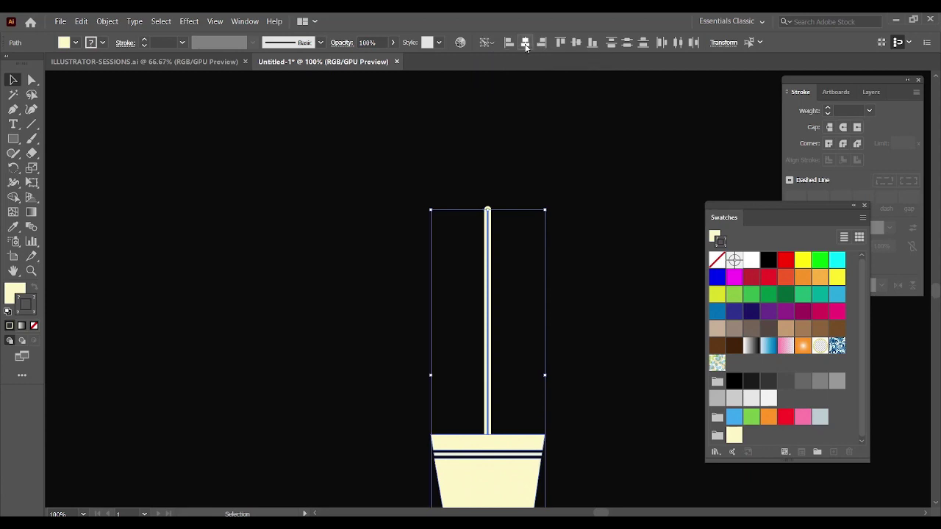
click(587, 259)
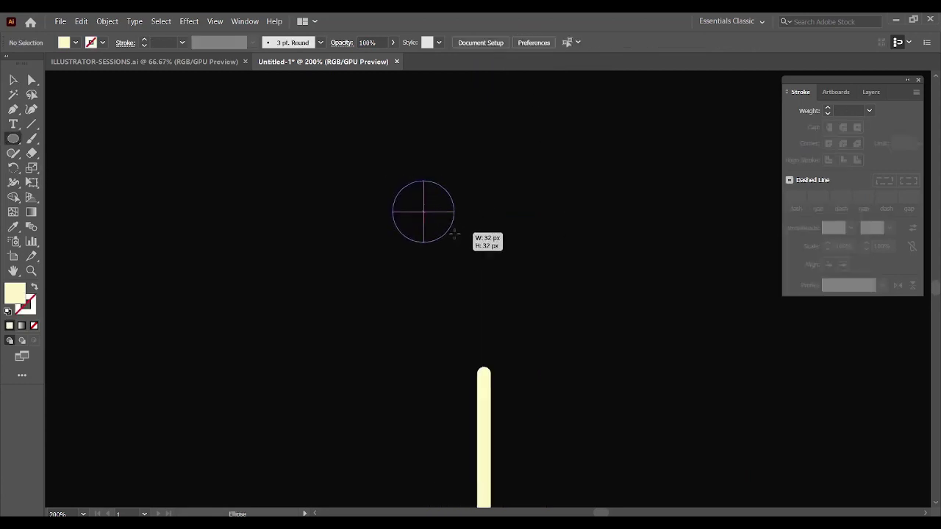
Draw a cream circle above the stem and duplicate it into a rough 2×2 grid.
drag(393, 180, 454, 243)
click(14, 80)
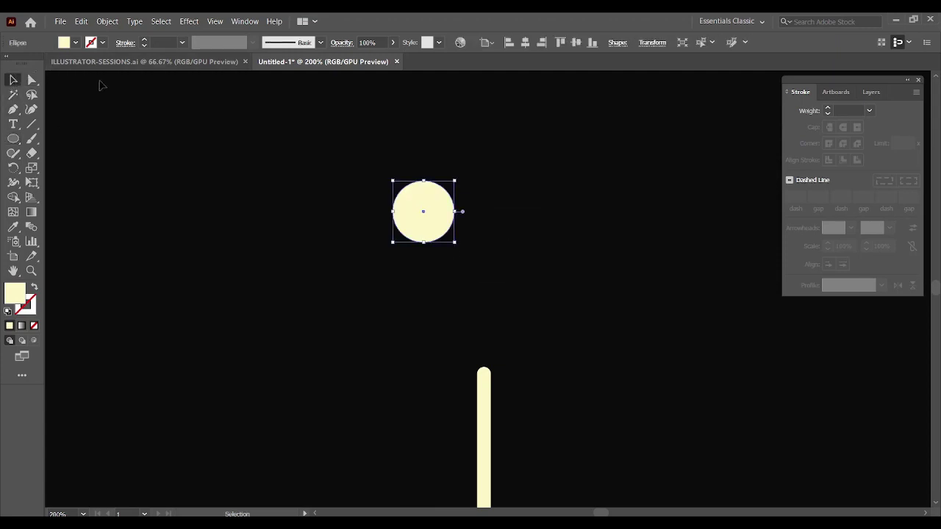
mouse_move(421, 220)
mouse_down()
mouse_move(482, 219)
mouse_move(496, 288)
mouse_move(424, 292)
mouse_up()
click(599, 310)
Align the lower circle pair vertically and the upper pair by top edges, each to a key circle.
drag(592, 326, 335, 272)
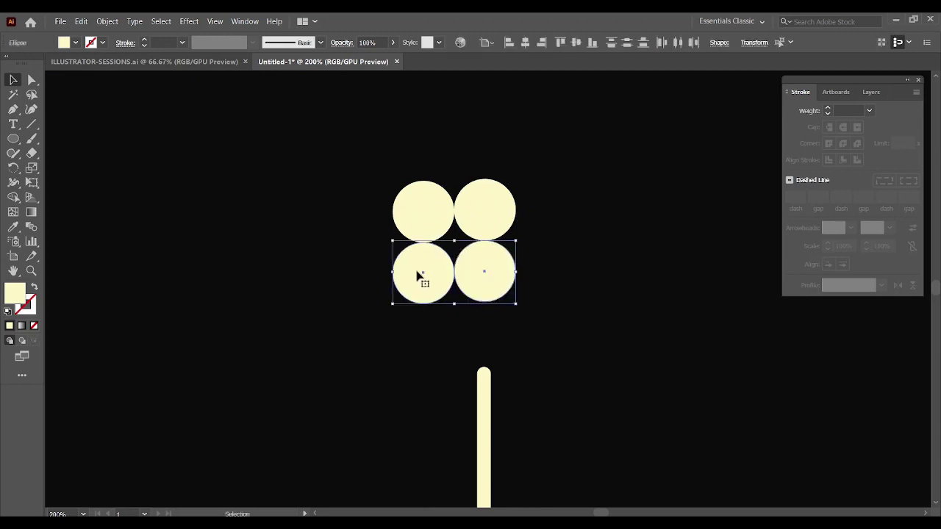
click(495, 42)
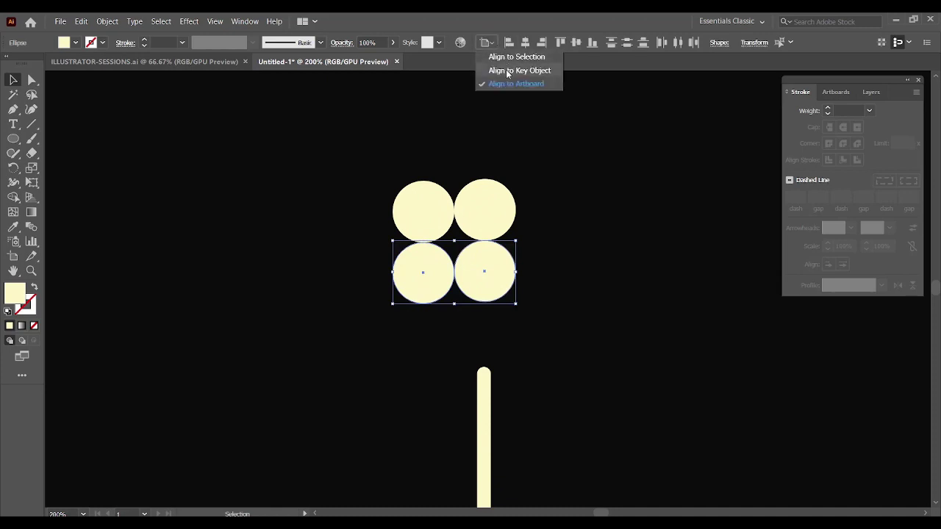
click(506, 70)
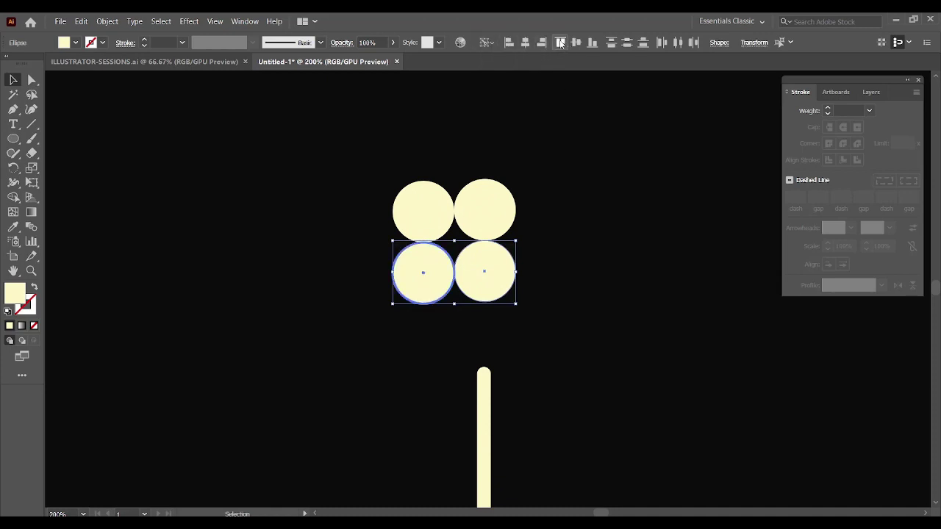
click(593, 42)
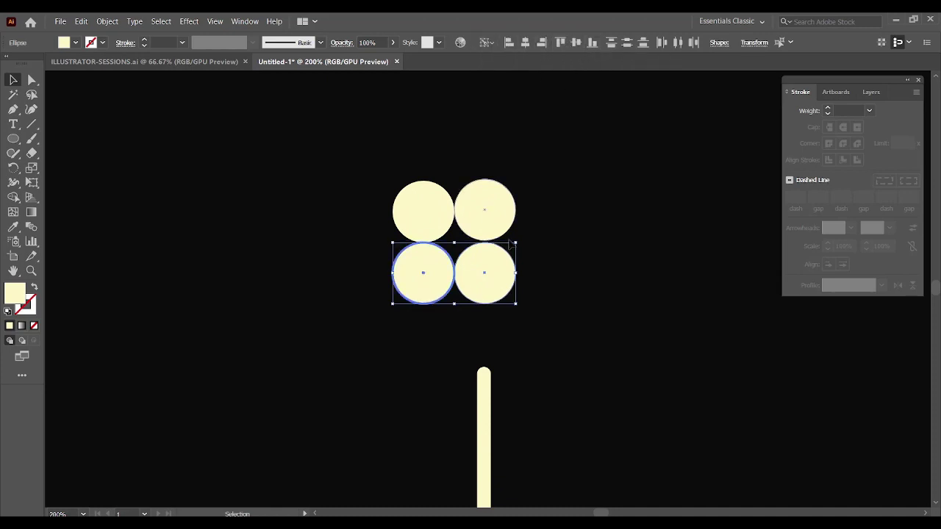
click(457, 209)
drag(432, 189, 534, 219)
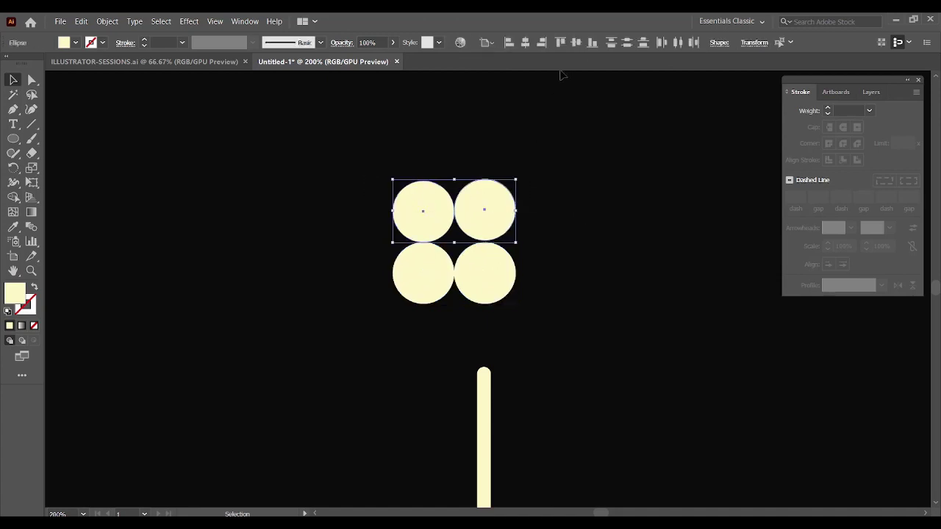
click(485, 42)
click(500, 69)
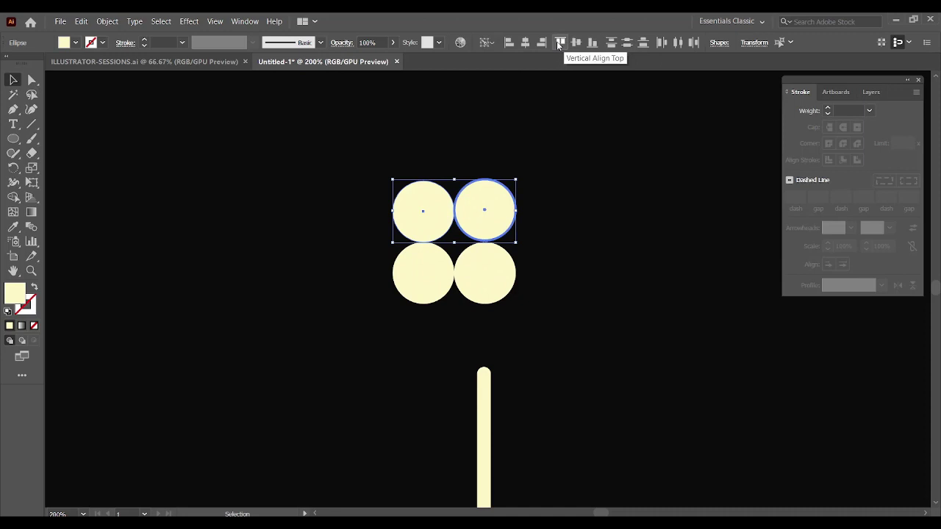
click(557, 41)
click(573, 180)
Try merging the four circles with Shape Builder, then undo the merge.
key(ctrl+plus)
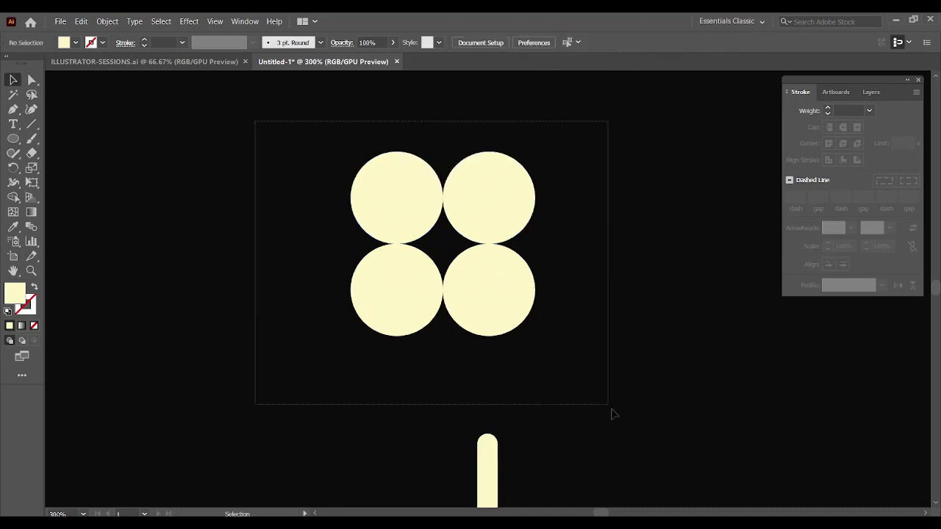
drag(255, 120, 608, 405)
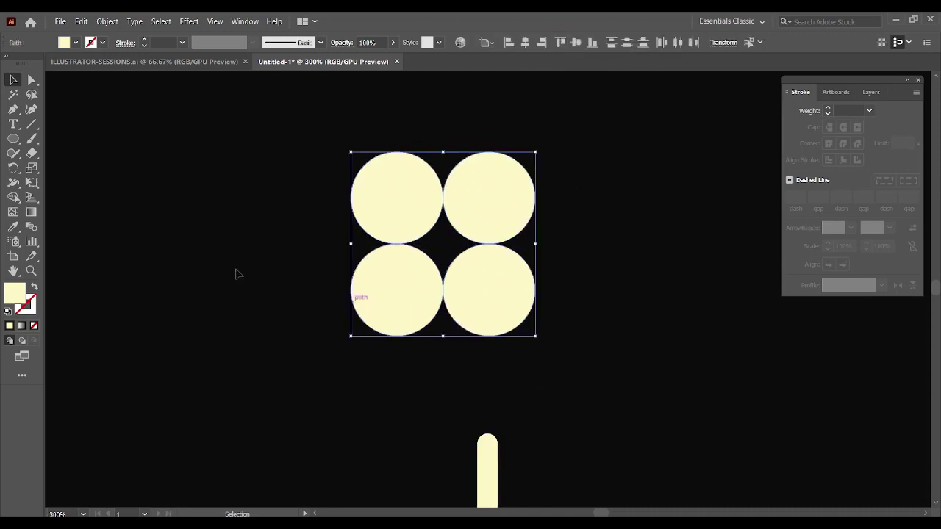
click(13, 197)
drag(395, 203, 442, 211)
click(14, 79)
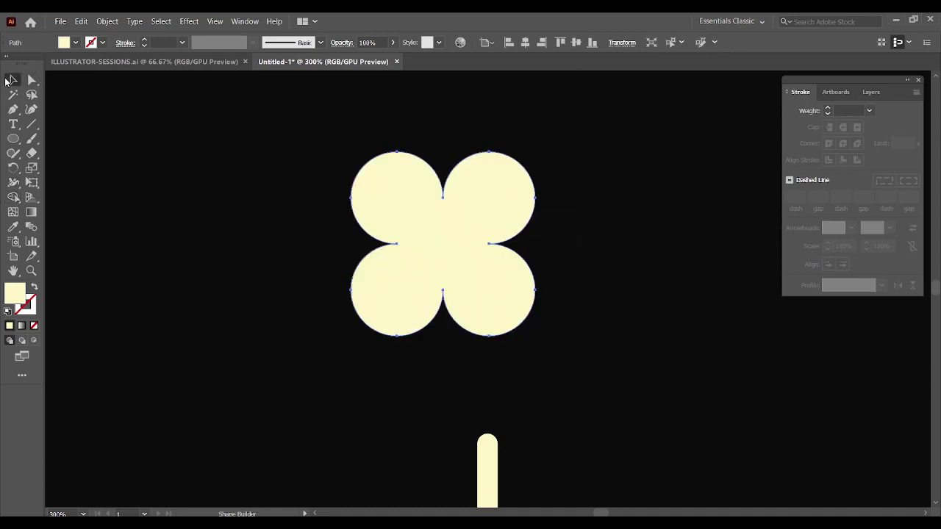
key(ctrl+z)
Nudge the bottom-left circle so it snaps snugly against its neighbouring circles.
click(245, 178)
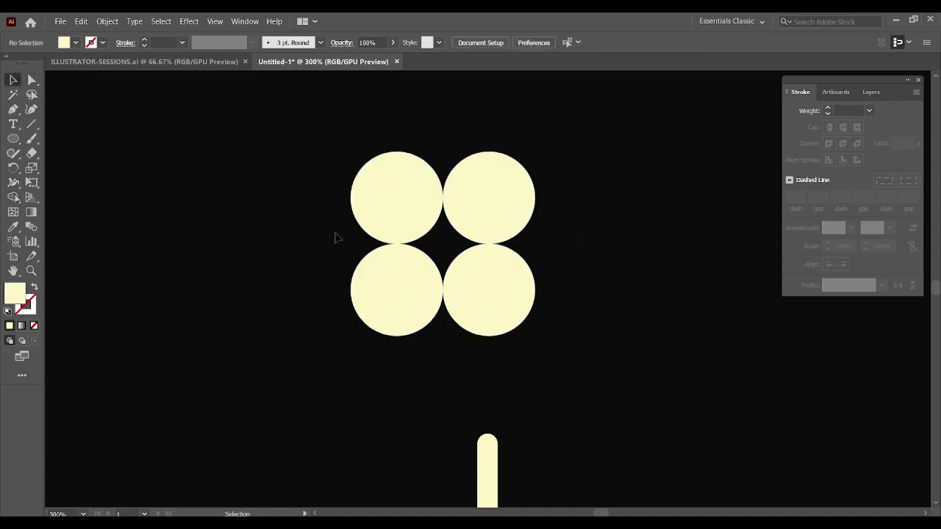
click(405, 308)
key(ctrl+plus)
key(ctrl+plus)
key(v)
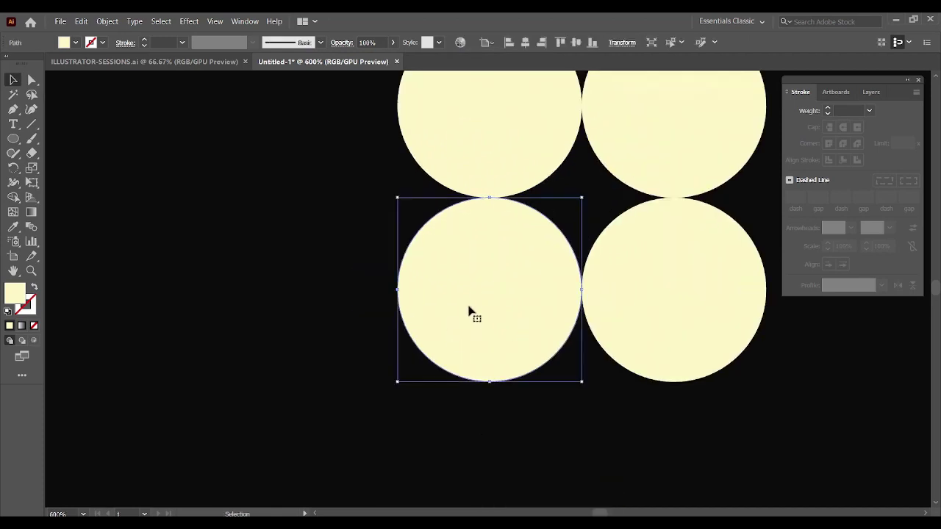
drag(468, 313, 463, 319)
drag(481, 262, 486, 256)
key(ctrl+0)
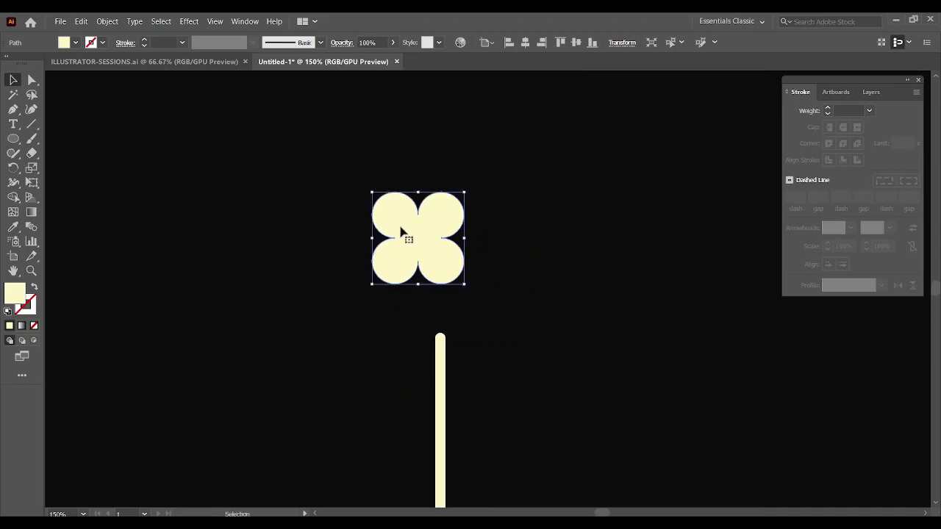
key(ctrl+plus)
key(ctrl+plus)
key(ctrl+plus)
click(13, 138)
Draw a small circle at the flower's centre and fill it olive-yellow c4b43e.
drag(478, 273, 513, 307)
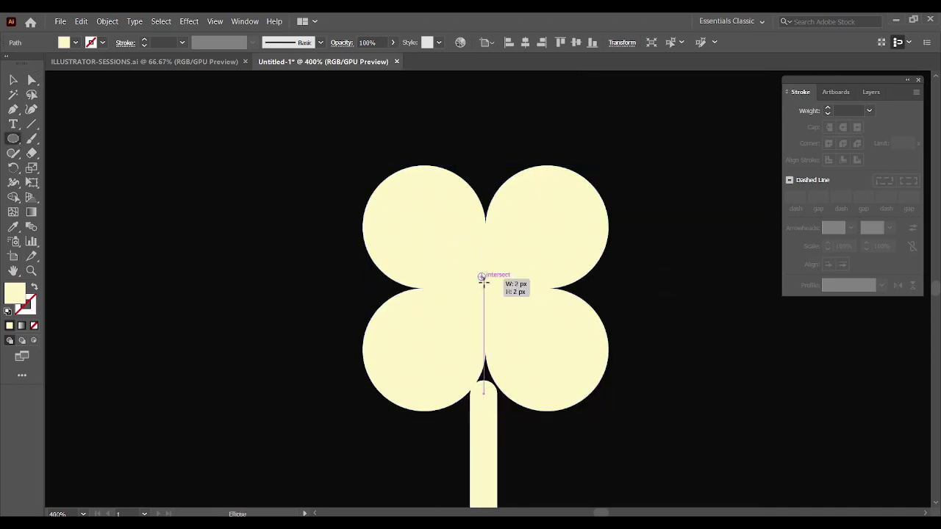
key(v)
double_click(15, 292)
text(c4b43e)
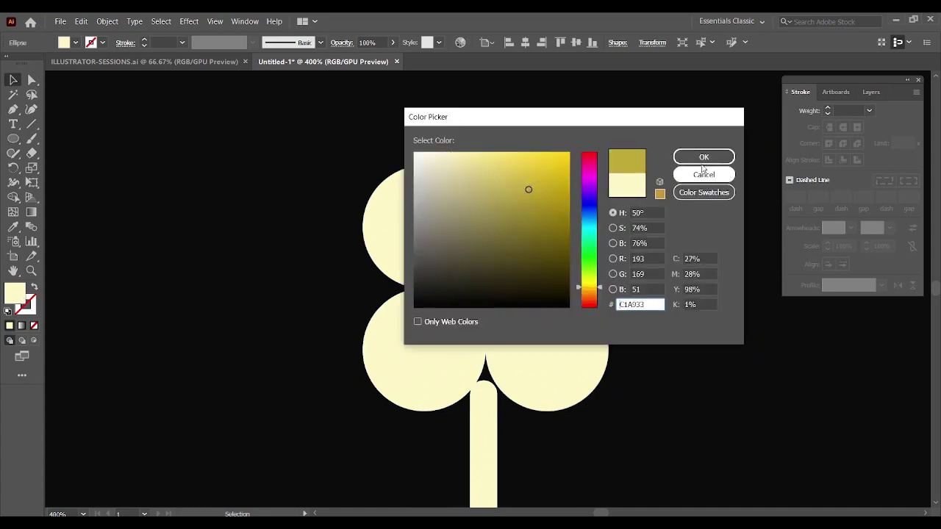
key(Return)
click(659, 208)
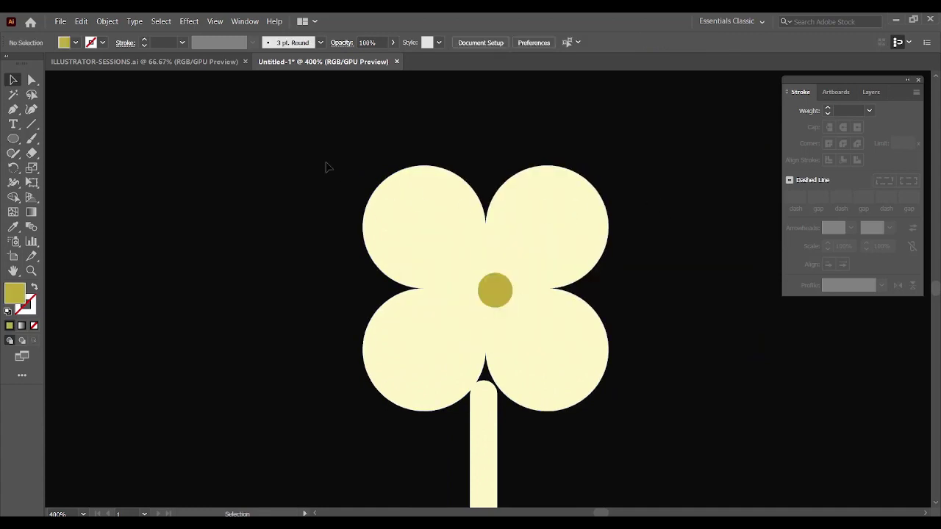
Centre the flower horizontally on the small circle, then cut the circle out with Shape Builder.
drag(304, 137, 639, 314)
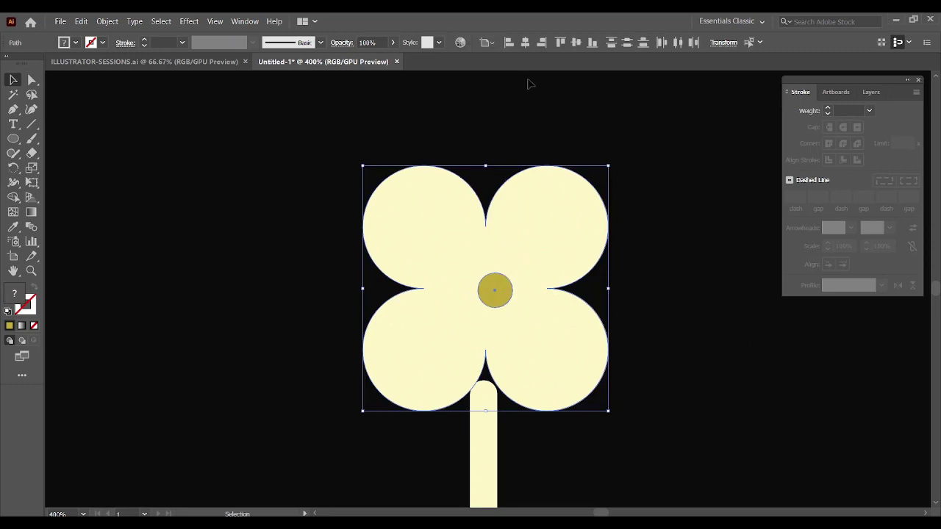
click(487, 42)
click(493, 74)
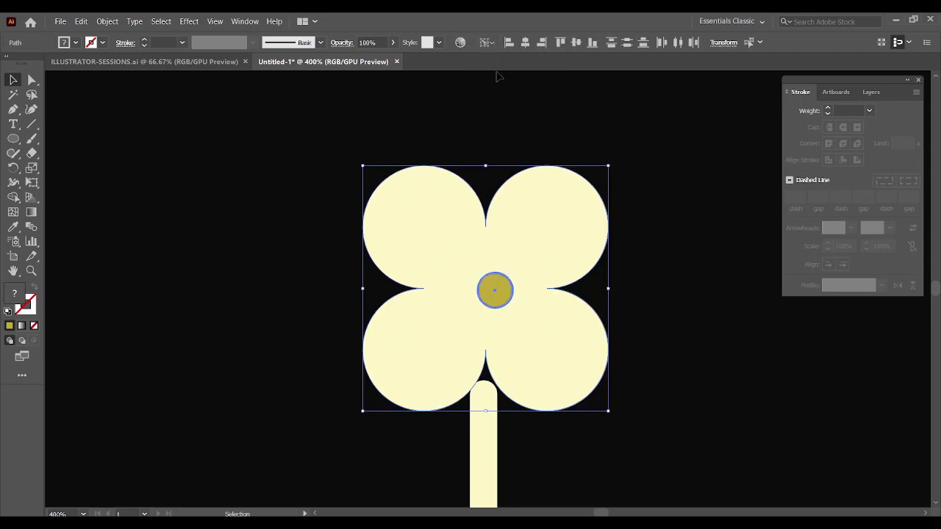
click(527, 46)
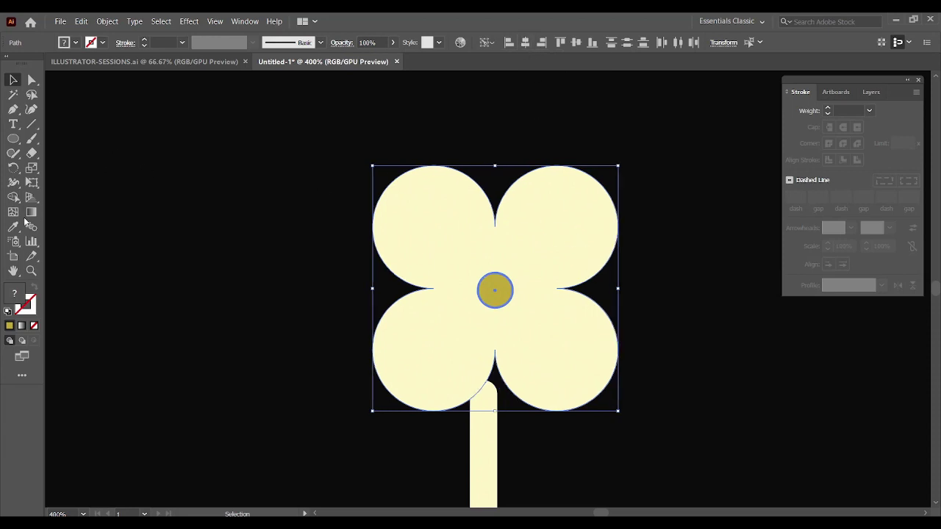
key(shift+m)
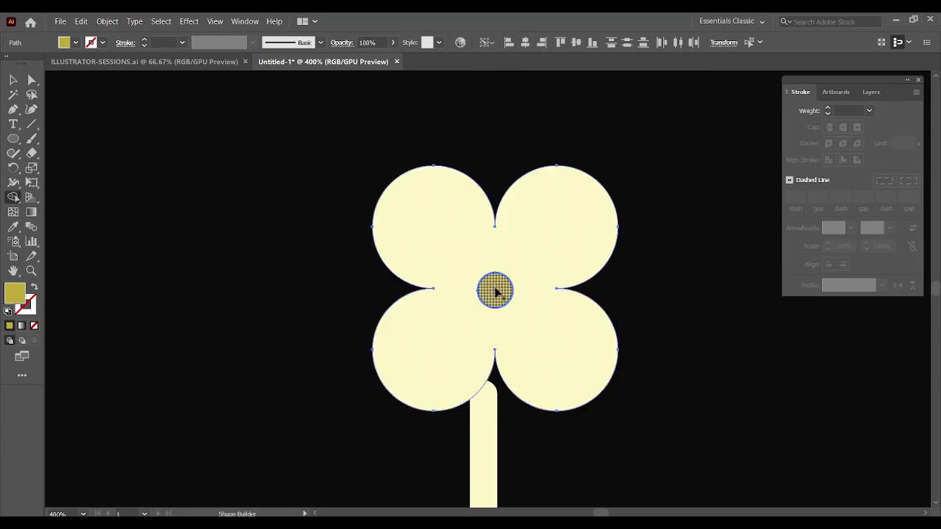
click(495, 292)
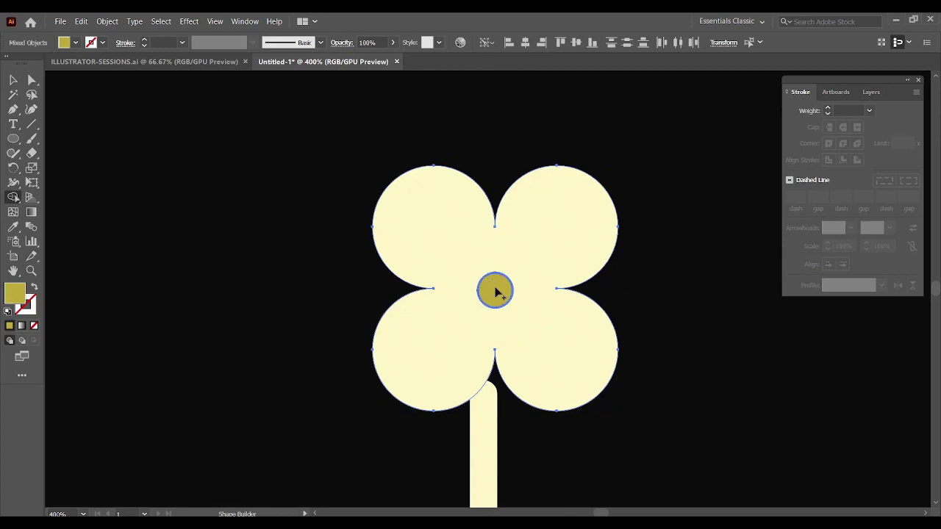
click(13, 80)
click(186, 157)
Move the stem down toward the pot and set the flower onto the stem's top.
key(ctrl+1)
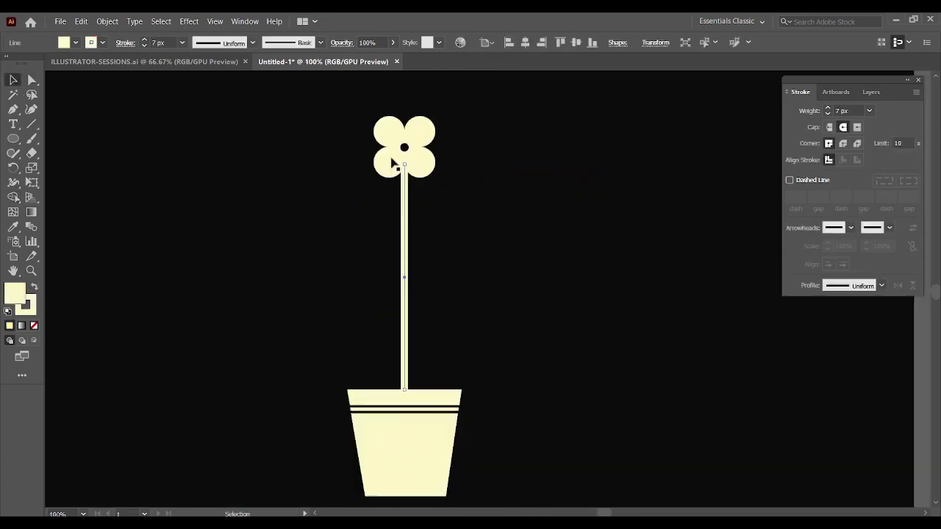
drag(405, 168, 405, 246)
click(464, 261)
mouse_move(420, 163)
mouse_down()
mouse_move(413, 234)
mouse_move(441, 248)
mouse_up()
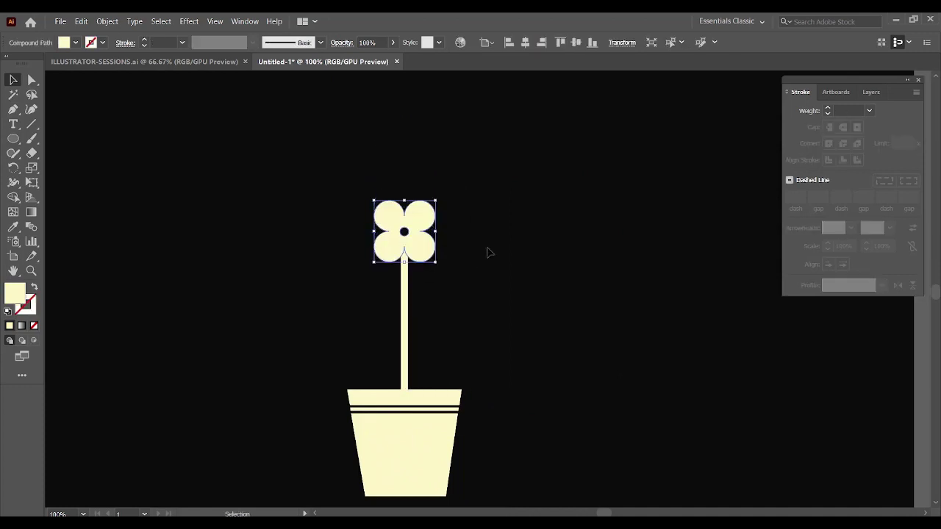
click(526, 236)
click(432, 237)
click(477, 248)
key(ctrl+plus)
key(ctrl+z)
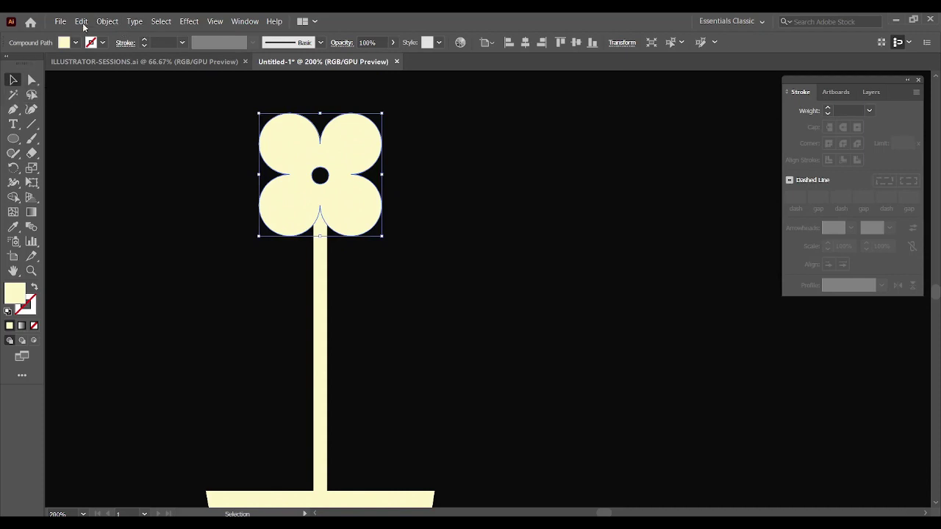
Rotate the flower 45° via Object > Transform > Rotate with preview on.
click(105, 21)
mouse_move(127, 34)
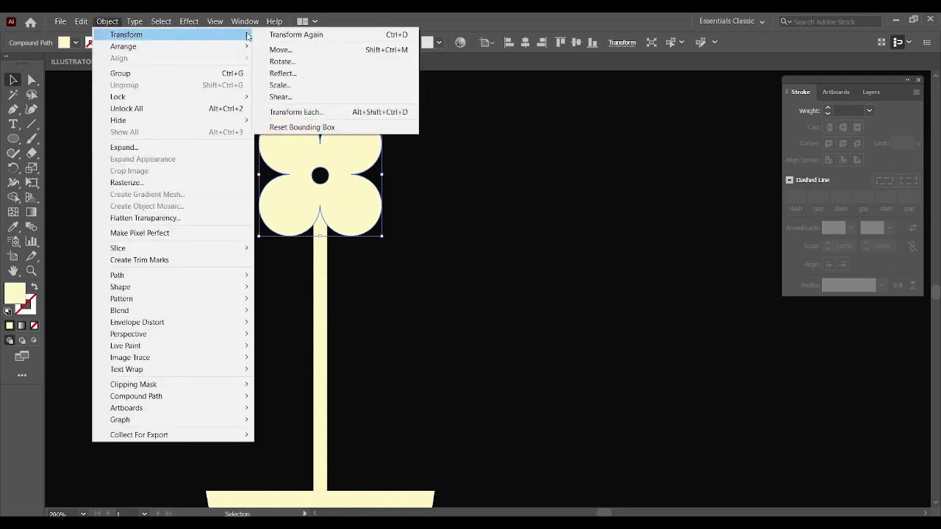
click(282, 62)
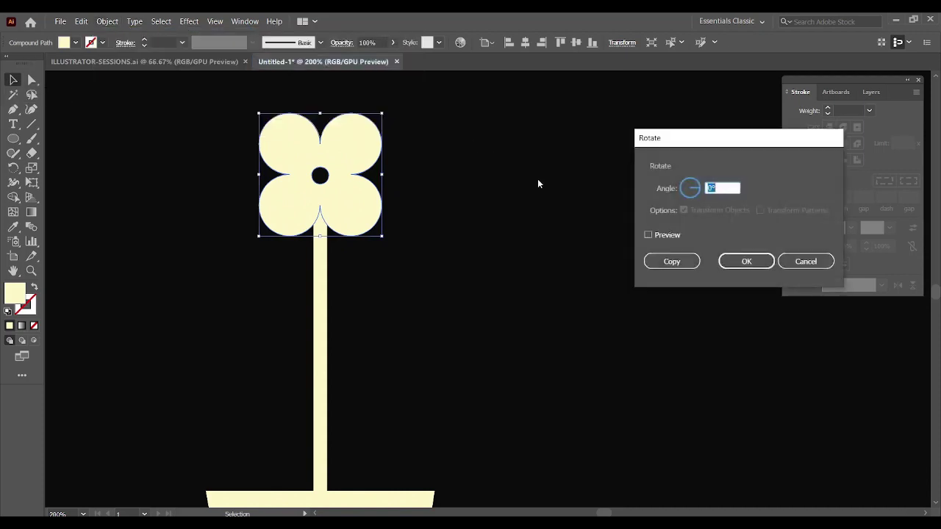
click(649, 234)
click(745, 262)
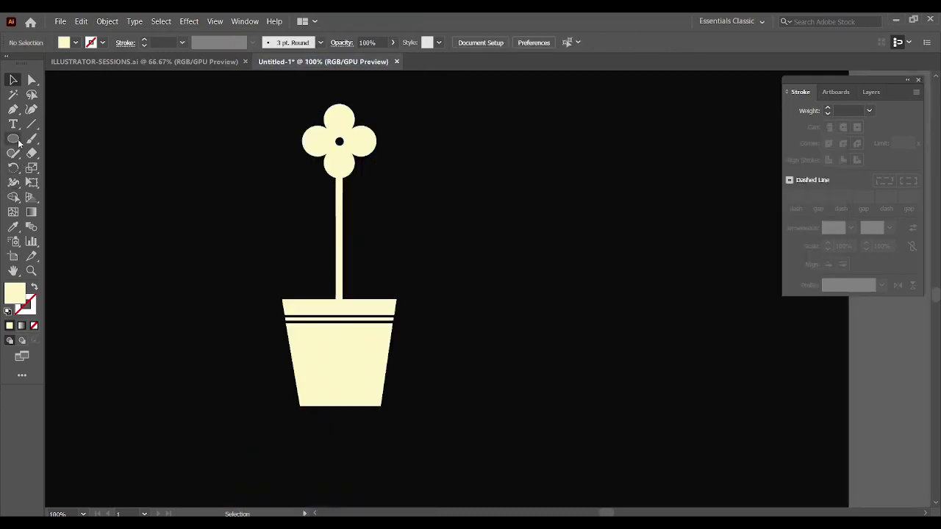
Draw two overlapping circles and split their lens-shaped overlap into its own shape with Shape Builder.
click(13, 139)
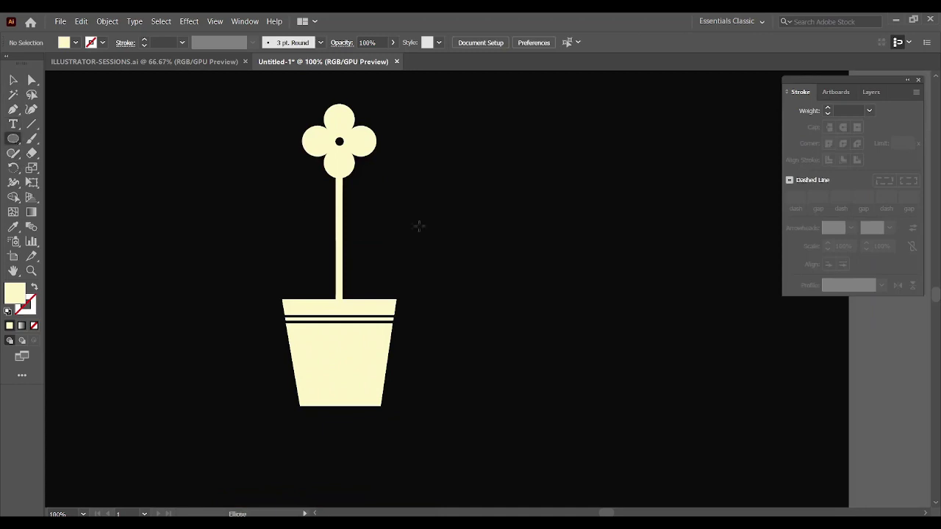
drag(473, 209, 553, 288)
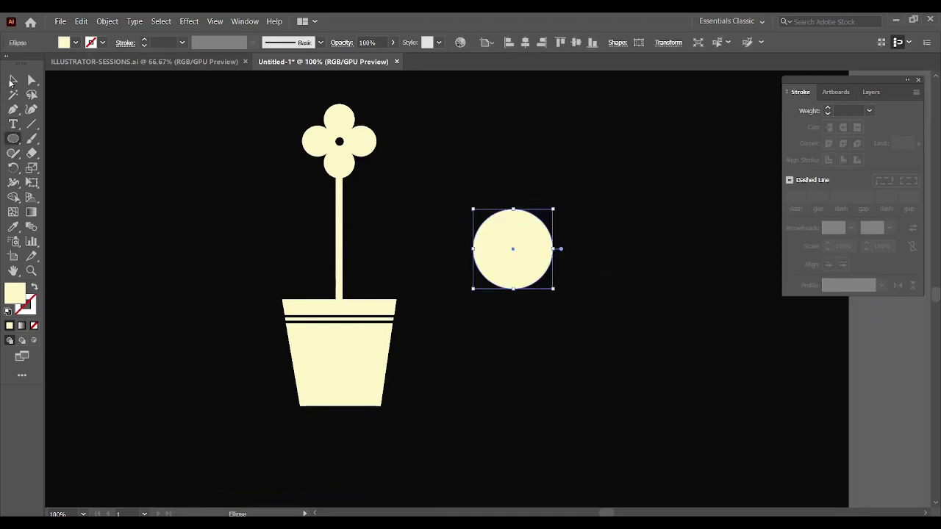
click(14, 79)
drag(505, 262, 551, 268)
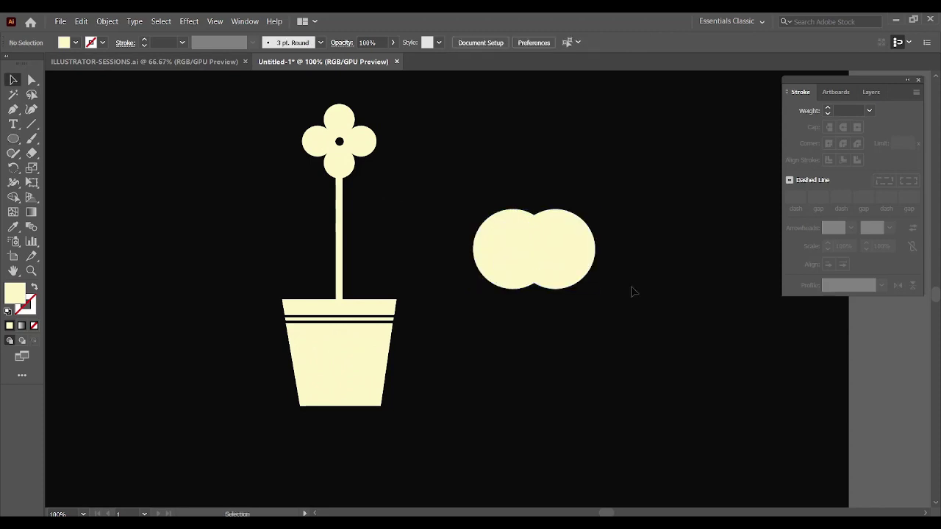
drag(462, 195, 695, 357)
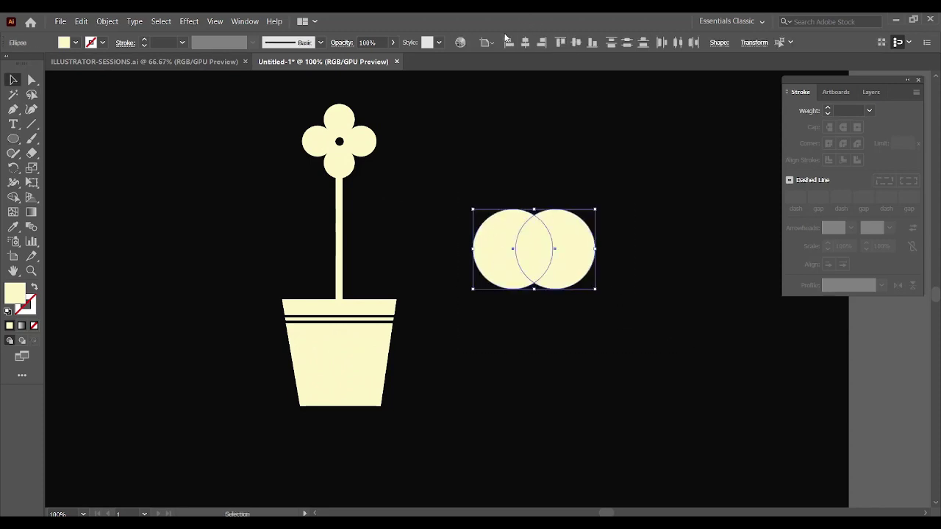
click(487, 42)
click(517, 71)
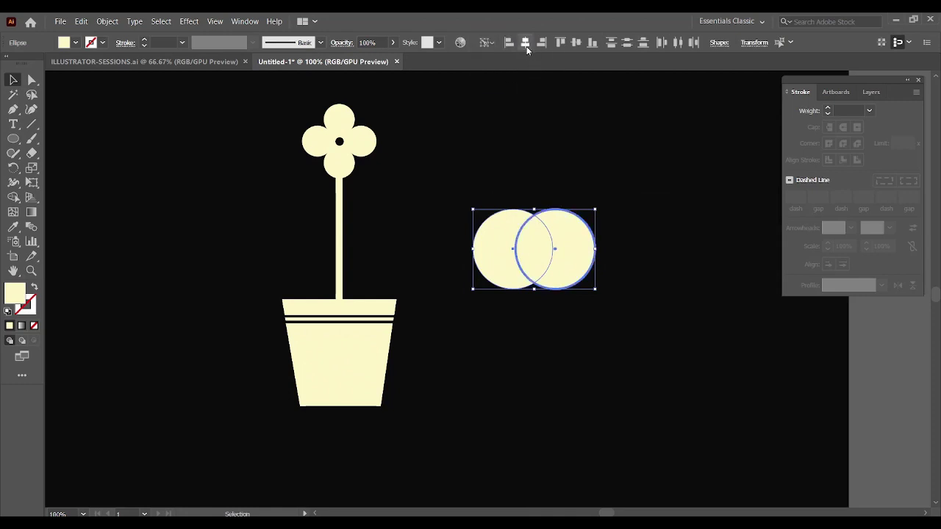
key(shift+m)
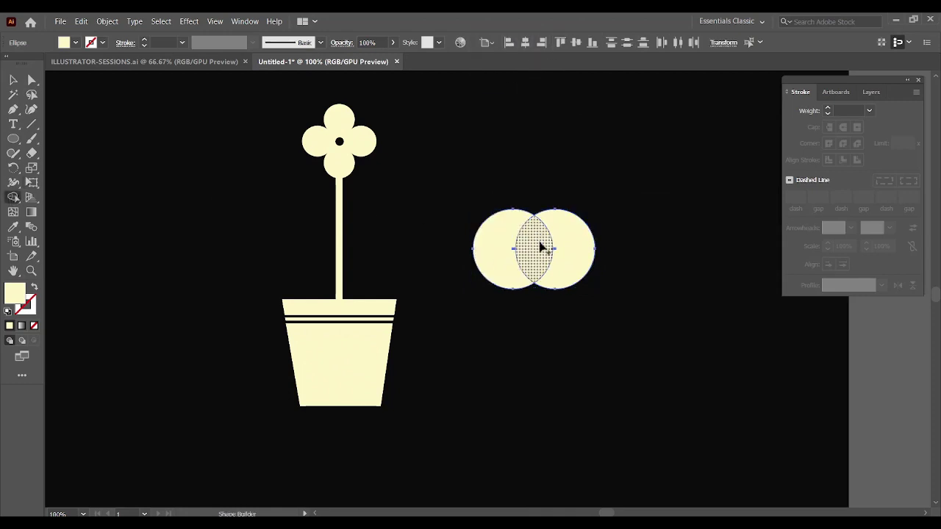
click(539, 247)
key(v)
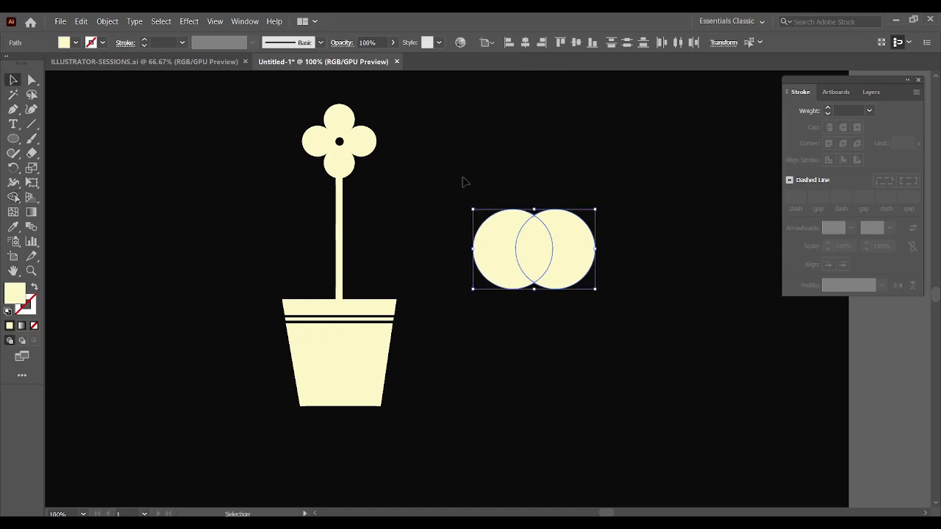
click(540, 180)
Place lens-shaped leaves on both sides of the stem and delete the leftover circles.
mouse_move(537, 257)
mouse_down()
mouse_move(478, 176)
mouse_move(401, 223)
mouse_up()
mouse_move(435, 168)
mouse_down()
mouse_move(450, 190)
mouse_move(395, 219)
mouse_up()
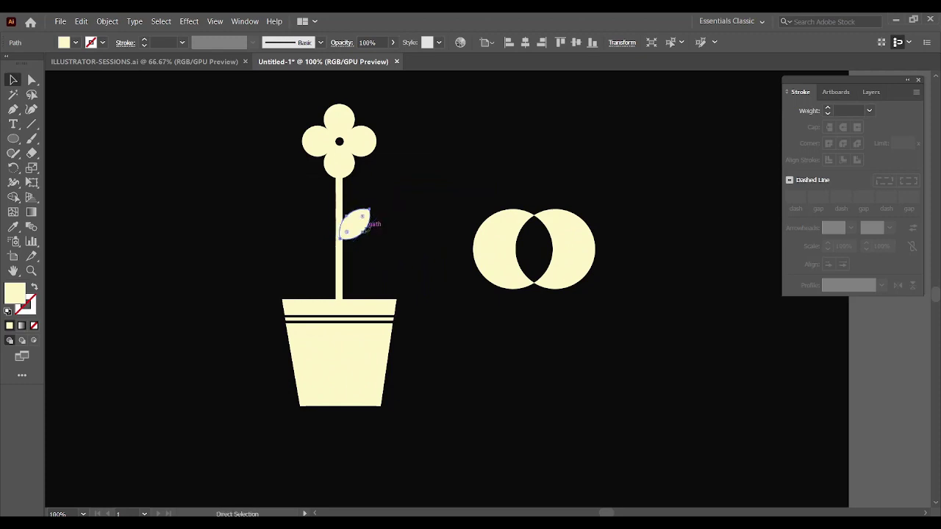
mouse_move(476, 305)
mouse_down()
mouse_move(482, 312)
mouse_move(329, 271)
mouse_up()
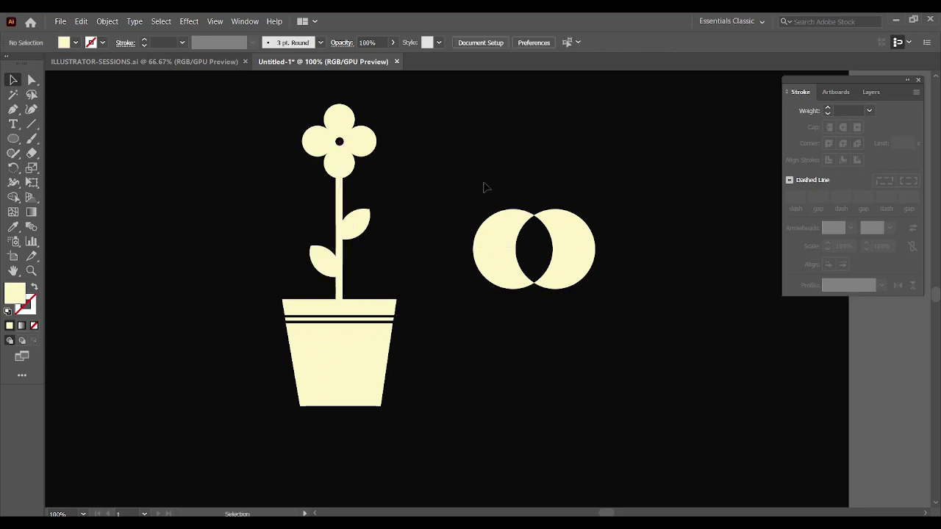
drag(483, 184, 644, 316)
key(Delete)
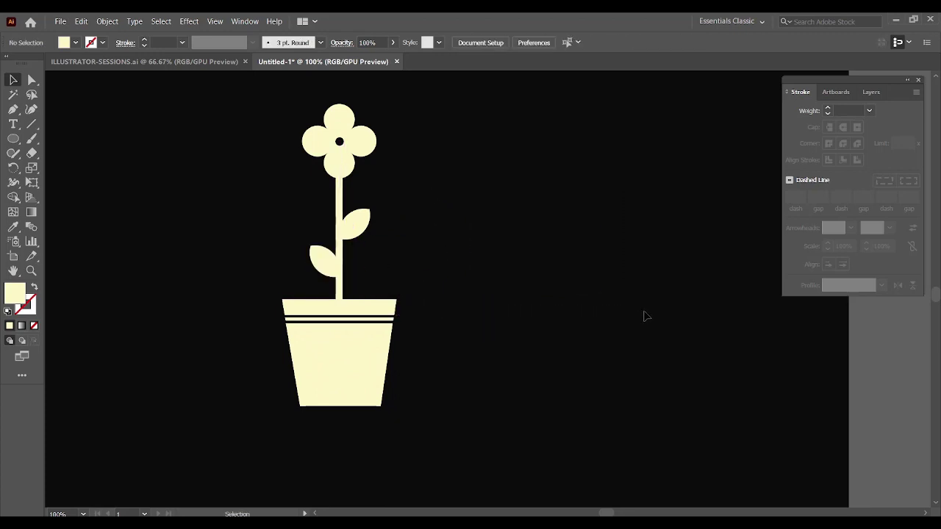
key(ctrl+0)
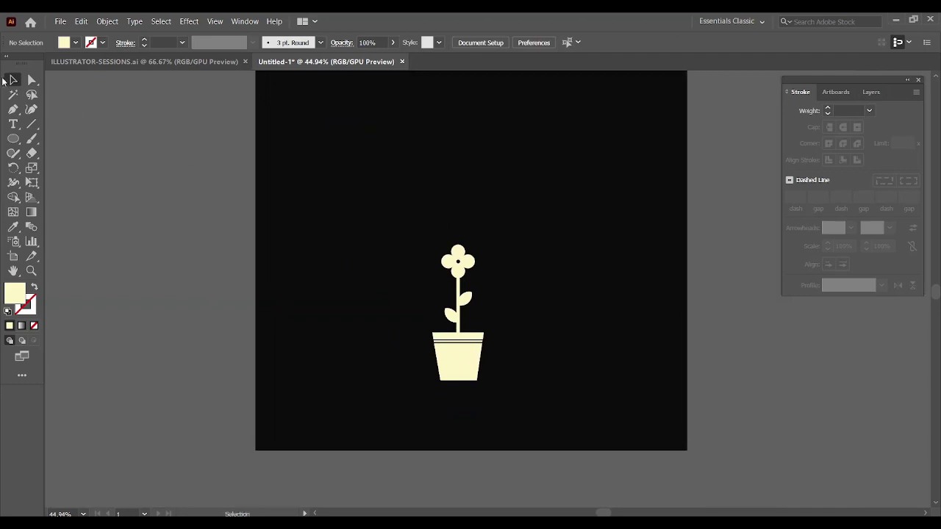
Group the pot, stem, flower and leaves into one object.
drag(368, 193, 561, 412)
right_click(459, 362)
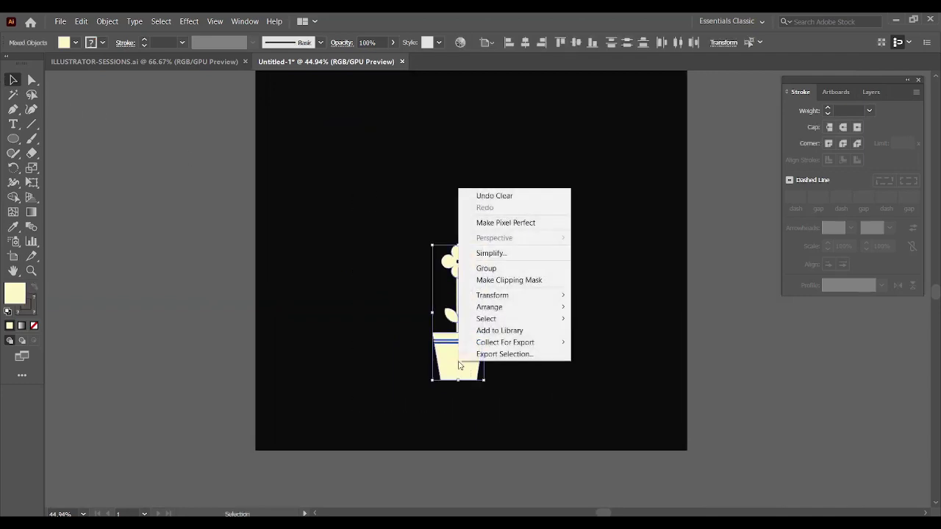
click(487, 268)
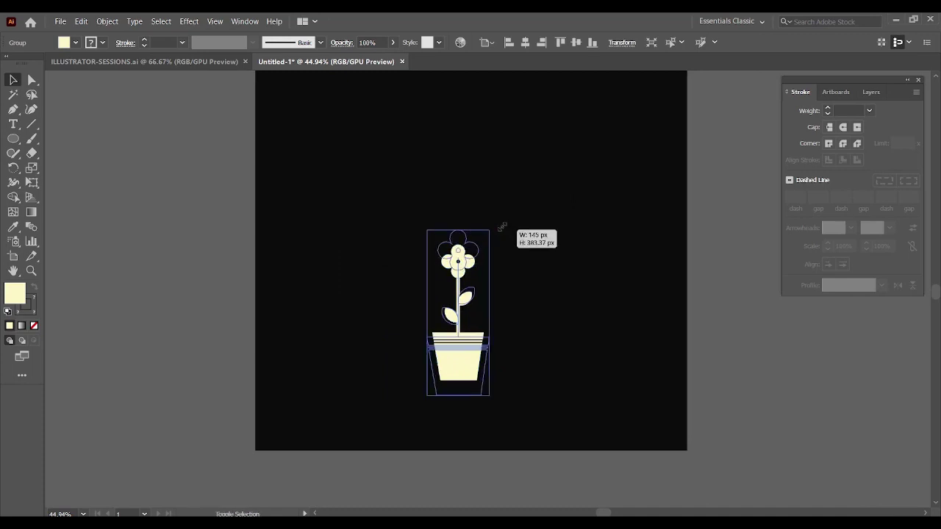
Scale the plant group up to about 145 × 383 px and reposition it on the artboard.
drag(487, 242, 542, 192)
mouse_move(450, 293)
mouse_down()
mouse_move(445, 351)
mouse_move(403, 292)
mouse_up()
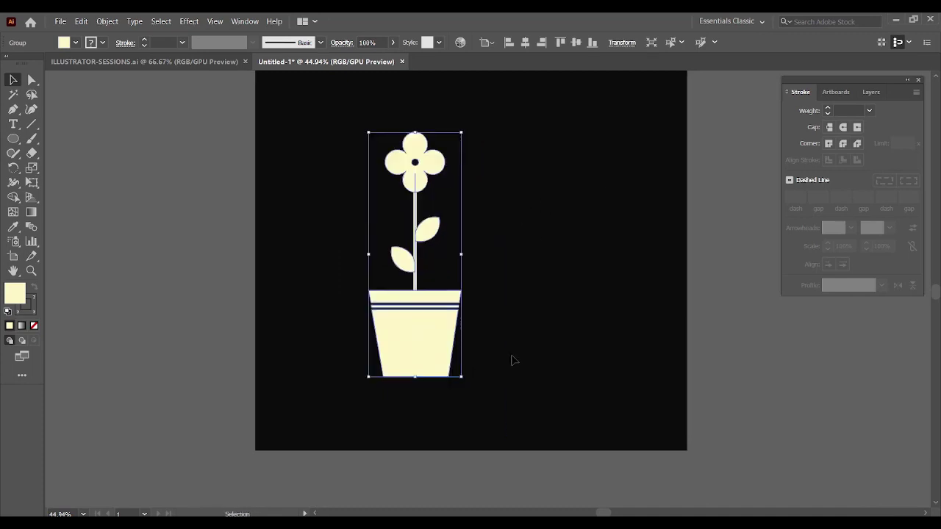
click(515, 352)
key(ctrl+minus)
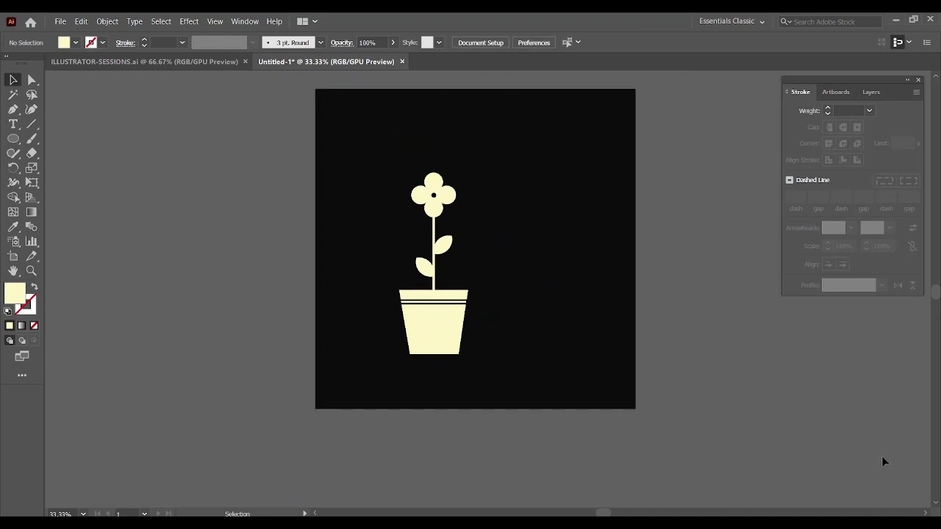
key(ctrl+plus)
key(ctrl+plus)
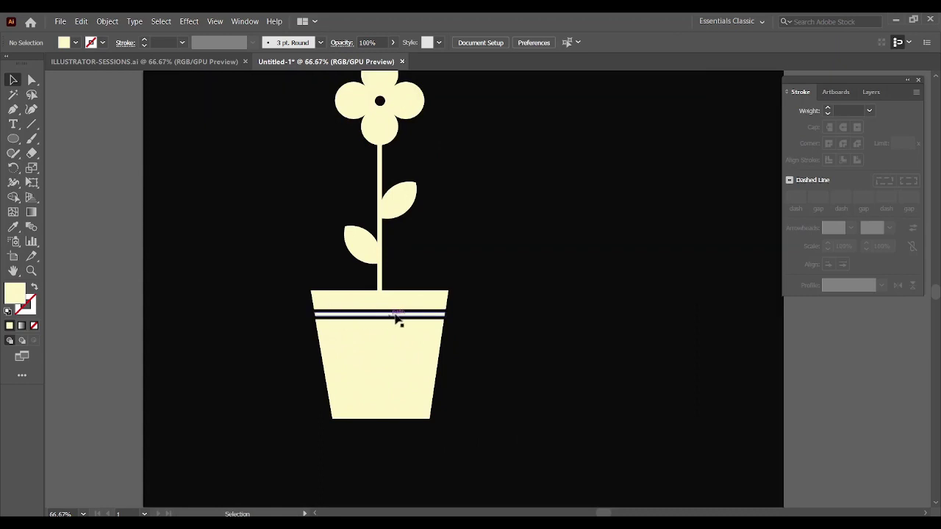
Draw a tall narrow rectangle for the neck and a large ellipse bulb below it.
key(ctrl+minus)
click(14, 138)
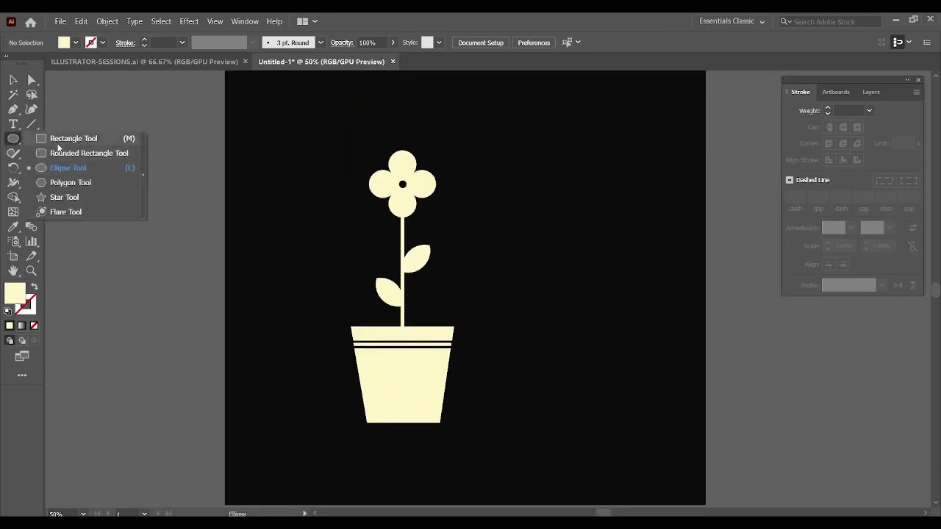
click(59, 139)
drag(522, 119, 544, 298)
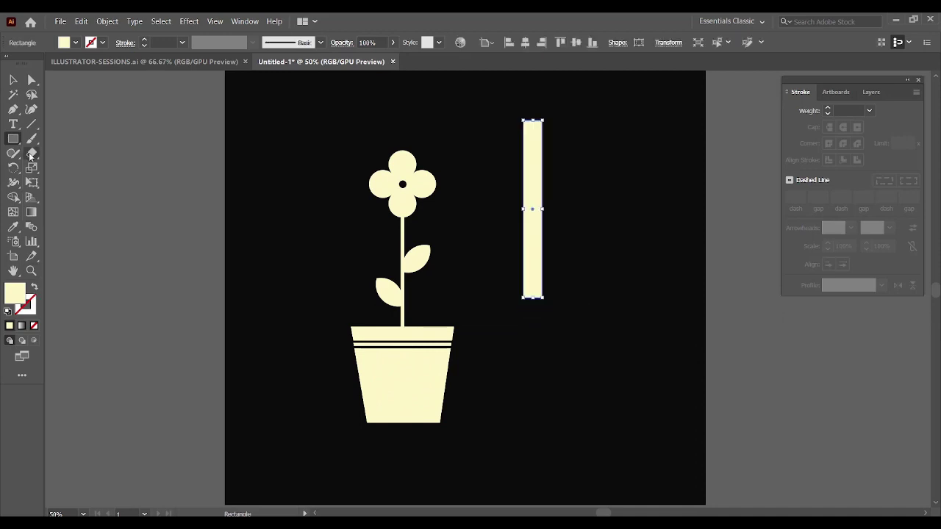
drag(477, 282, 607, 395)
Centre the neck horizontally on the bulb, using the bulb as key object.
key(v)
drag(475, 101, 630, 304)
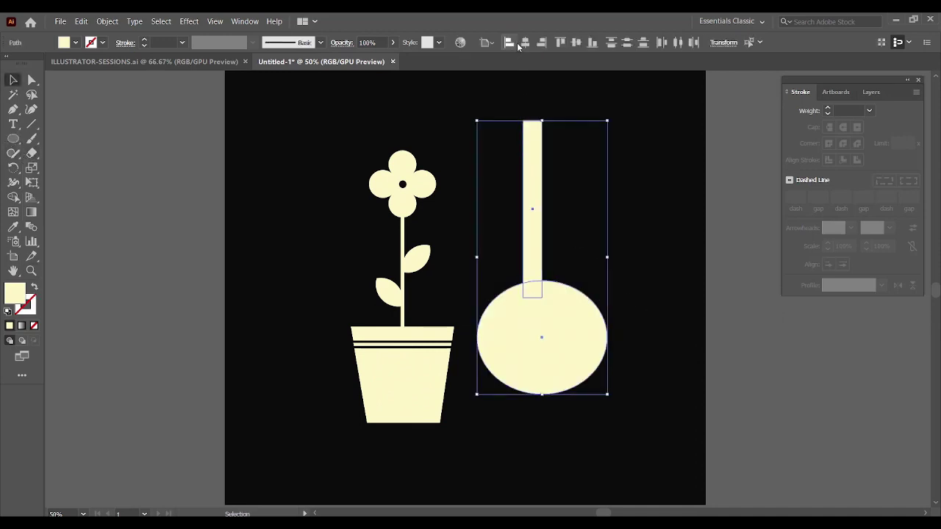
click(485, 42)
click(514, 69)
click(525, 42)
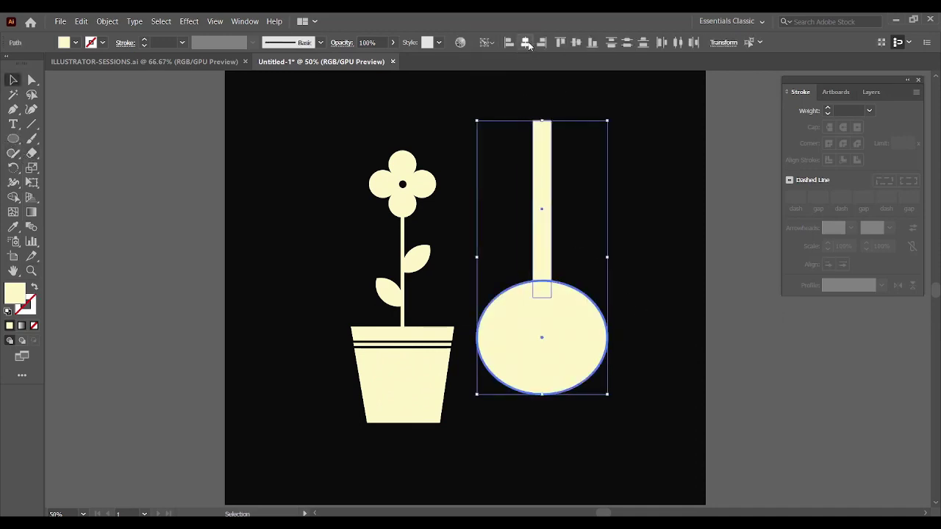
Merge neck and bulb with the Shape Builder, then undo the merge.
click(13, 197)
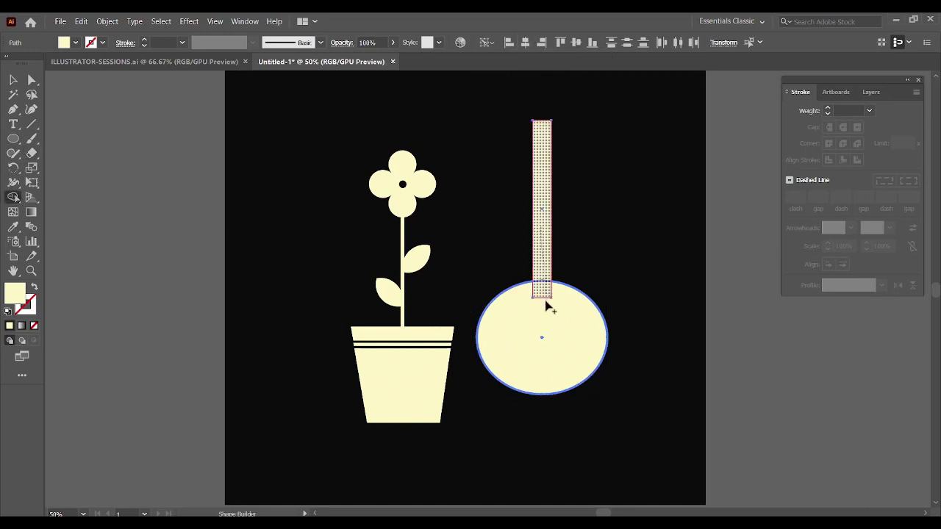
drag(542, 250, 538, 357)
click(14, 79)
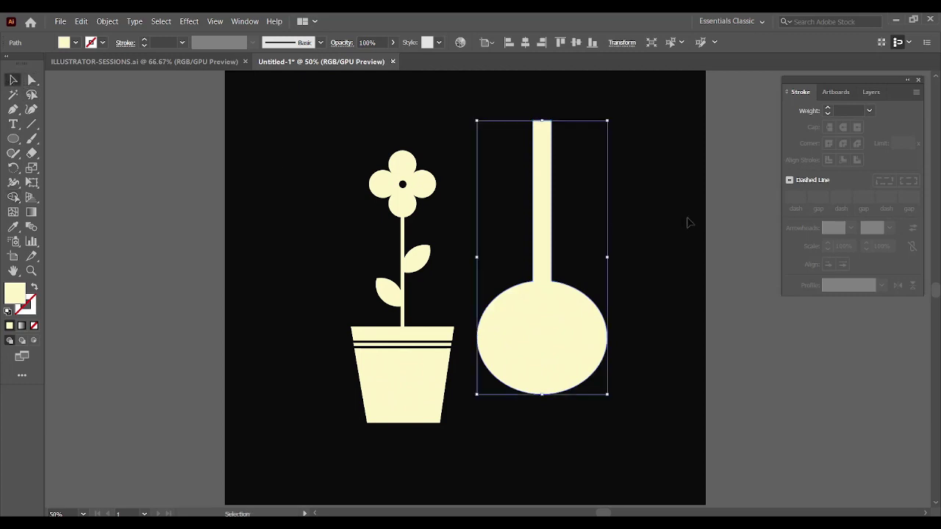
click(681, 218)
key(a)
key(ctrl+z)
key(ctrl+z)
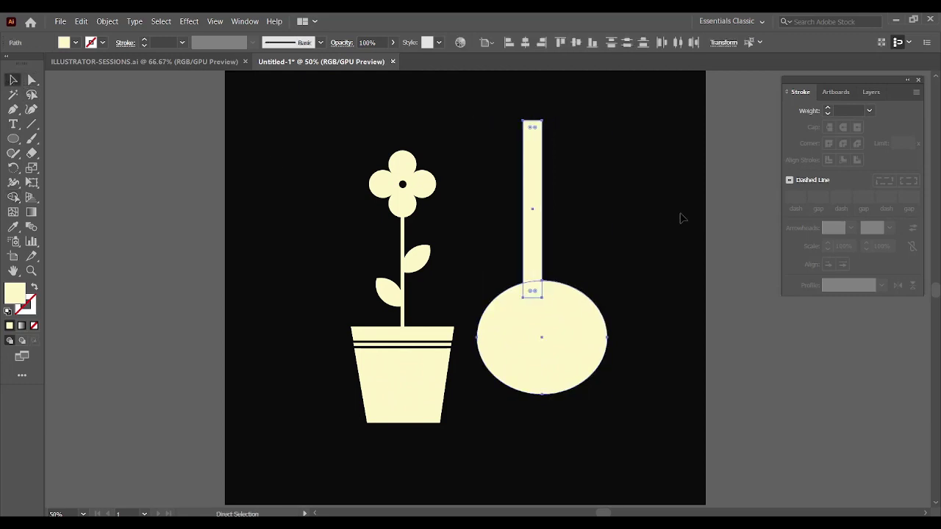
key(v)
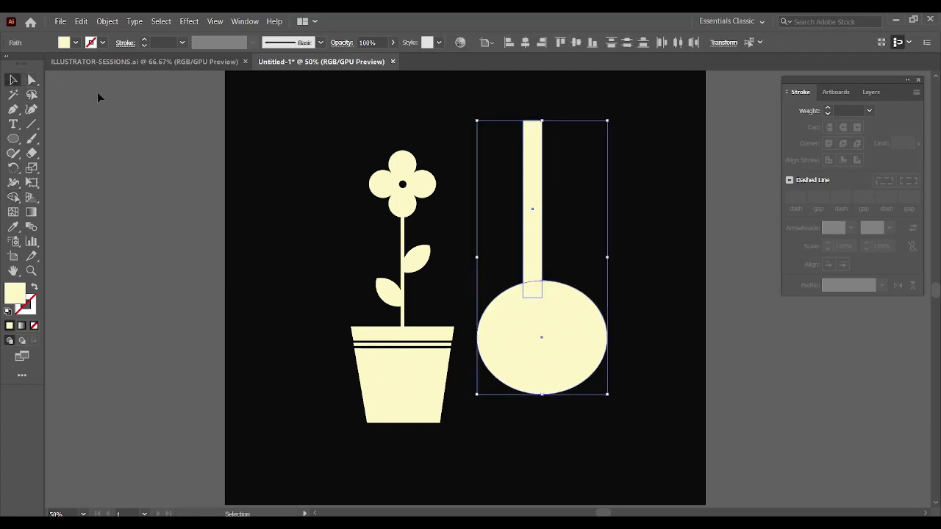
Nudge the parts right, re-centre the neck on the bulb, and reselect both.
drag(546, 260, 552, 260)
click(486, 42)
click(519, 72)
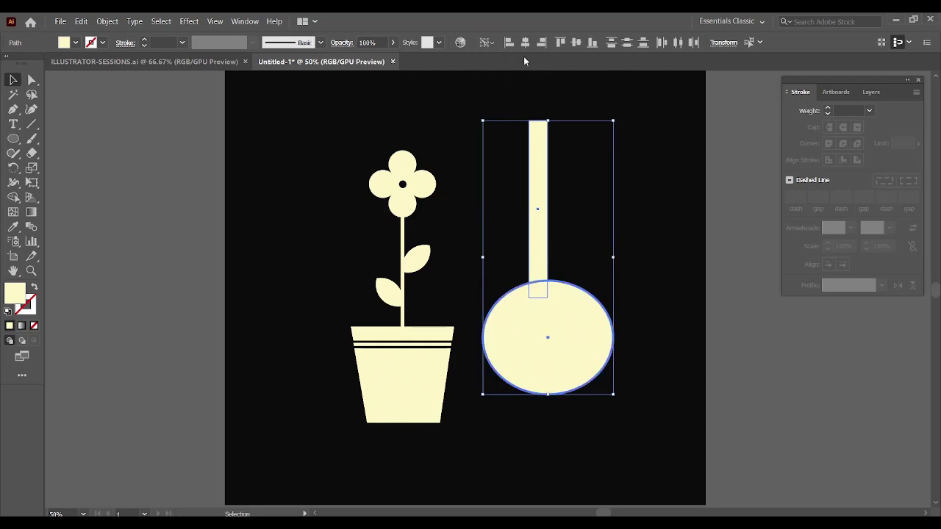
click(524, 43)
click(627, 219)
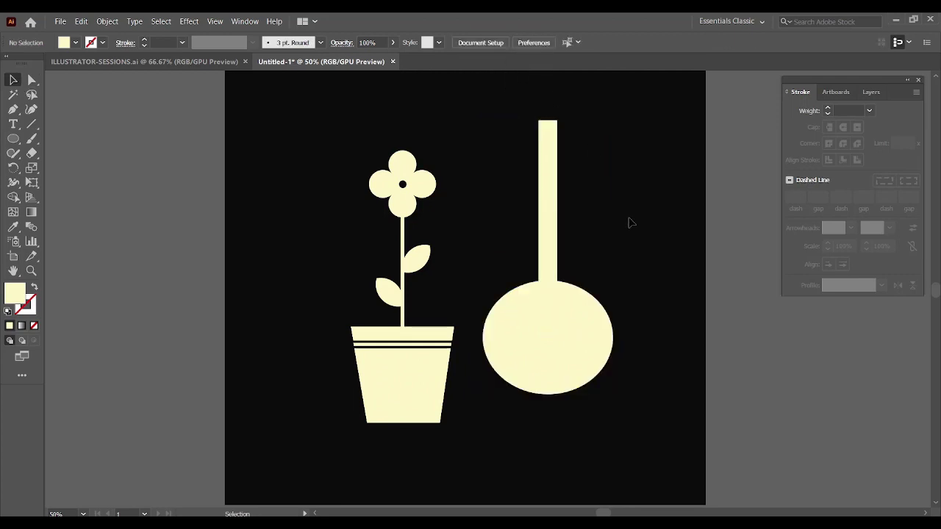
click(535, 328)
drag(496, 133, 664, 389)
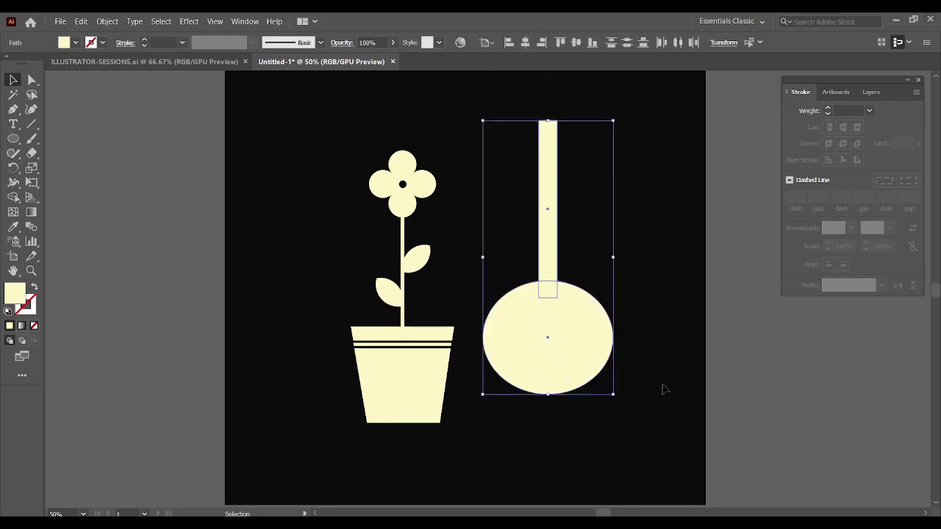
Give the neck and bulb a light grey outline with no fill.
double_click(25, 307)
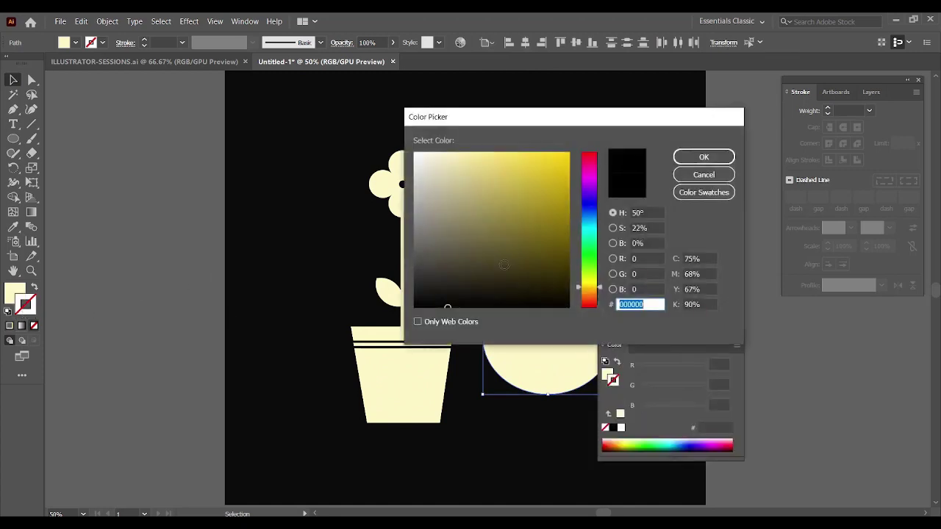
mouse_move(505, 267)
mouse_down()
mouse_move(416, 300)
mouse_move(413, 177)
mouse_up()
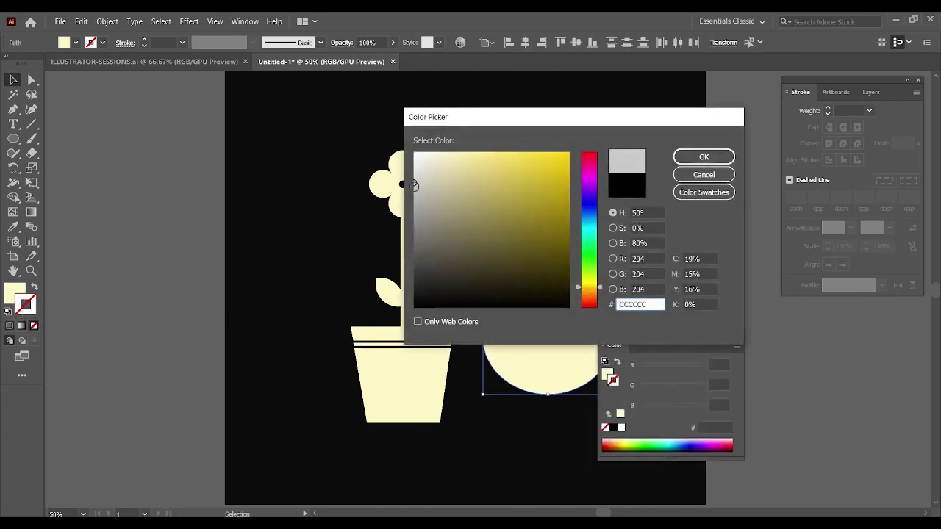
key(Escape)
key(shift+x)
click(639, 254)
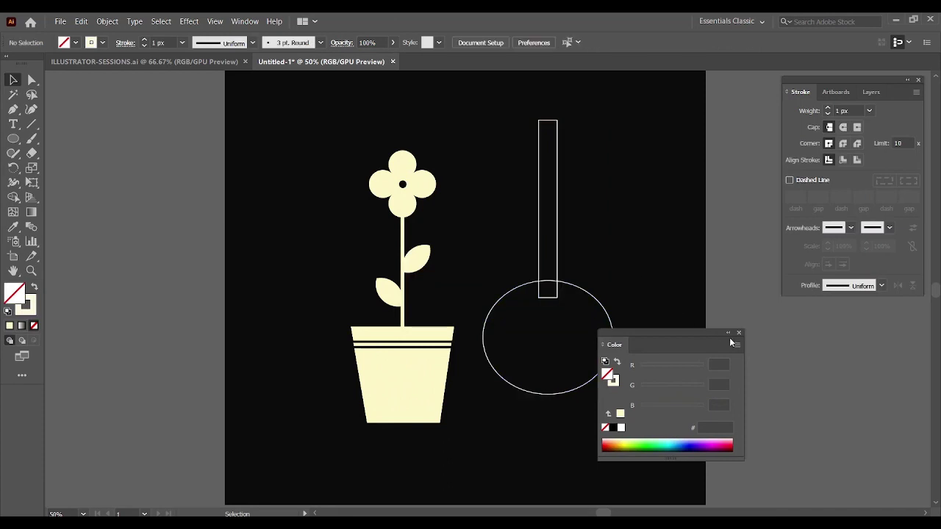
click(740, 333)
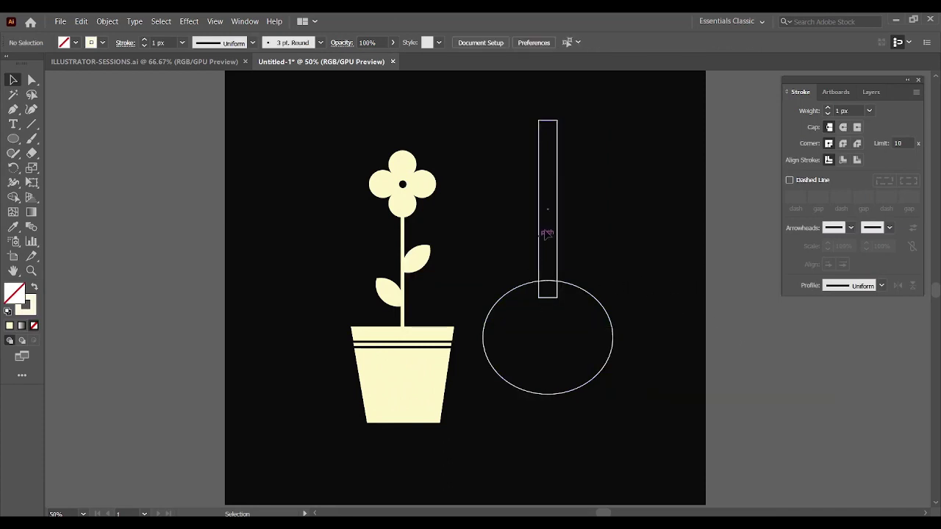
Merge the neck and bulb into one flask outline and move it beside the pot.
drag(490, 108, 649, 430)
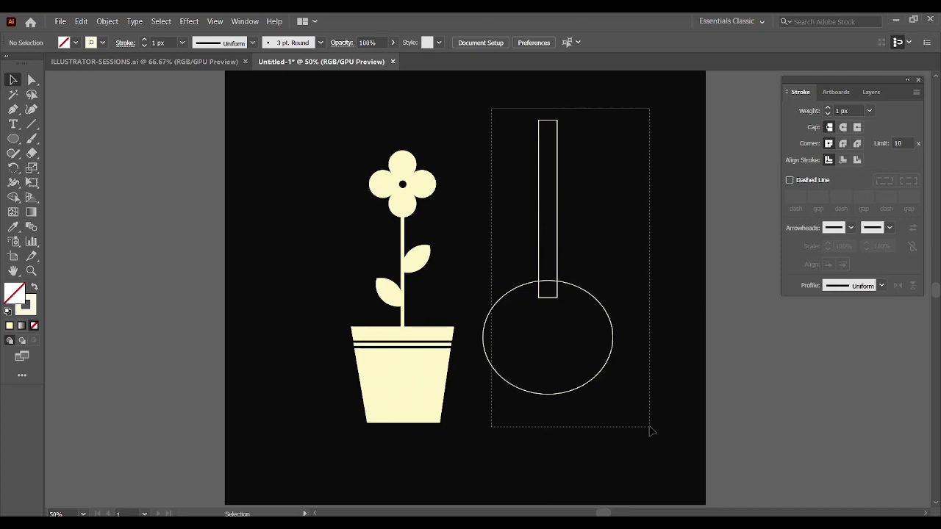
click(13, 197)
drag(547, 268, 545, 327)
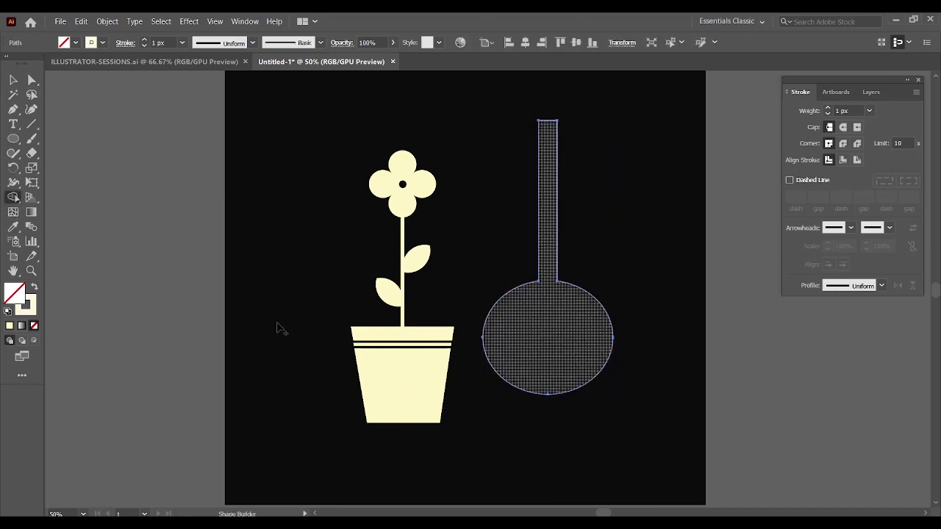
key(v)
drag(605, 301, 643, 328)
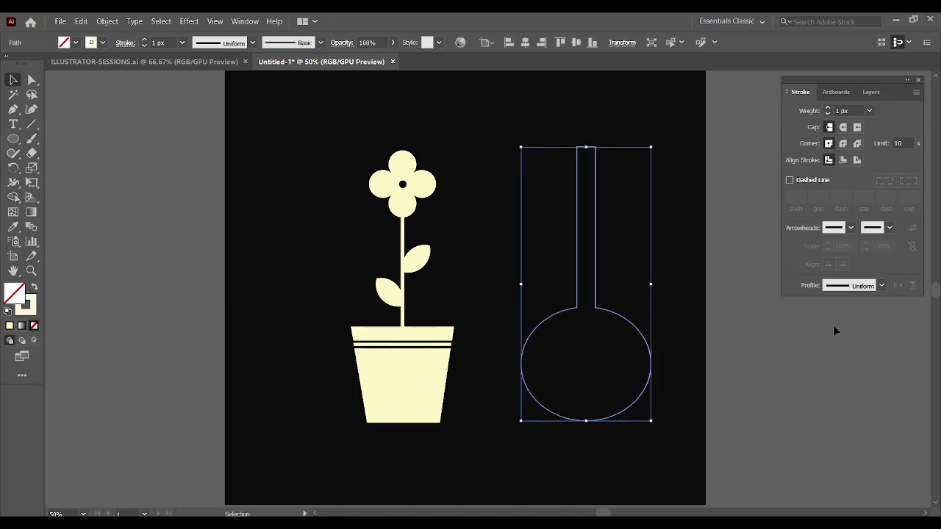
key(ctrl+plus)
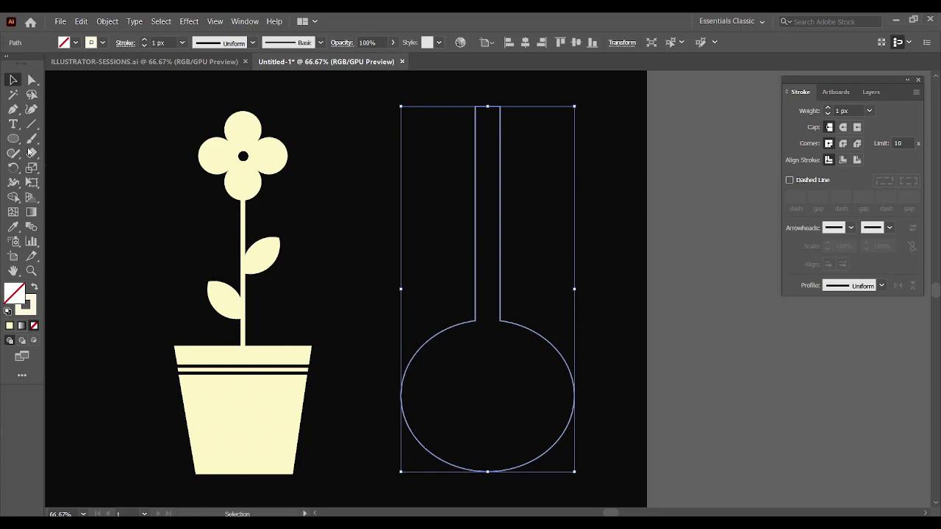
Draw a circle inside the flask bulb and select it with the flask.
key(l)
key(ctrl+shift+a)
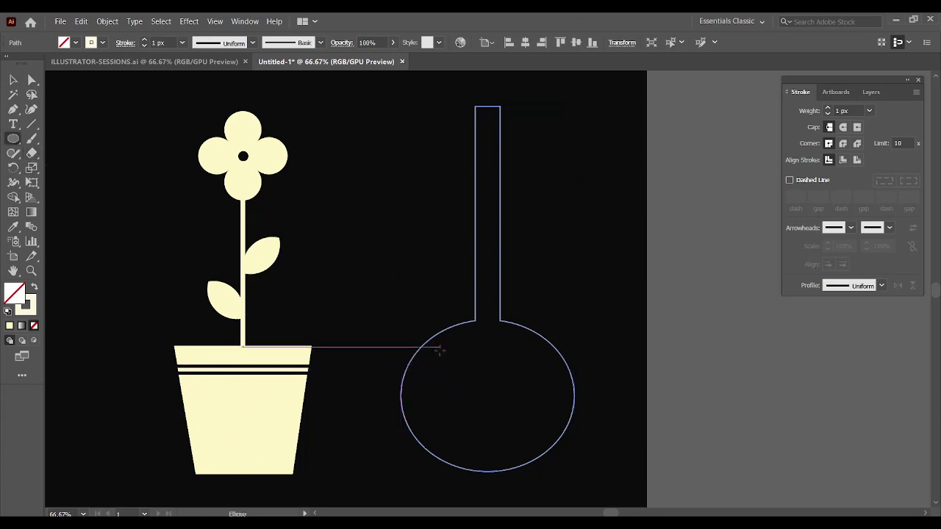
drag(439, 346, 534, 442)
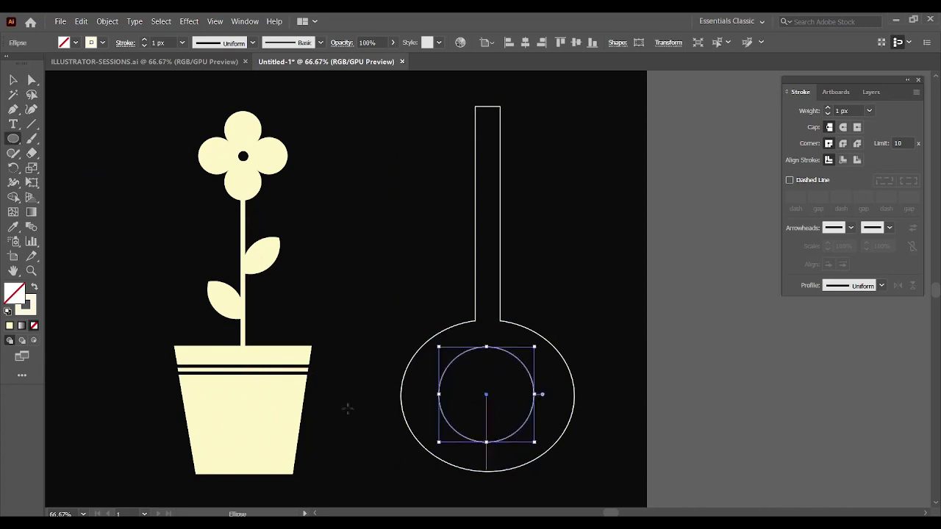
click(13, 80)
click(395, 215)
drag(405, 186, 630, 499)
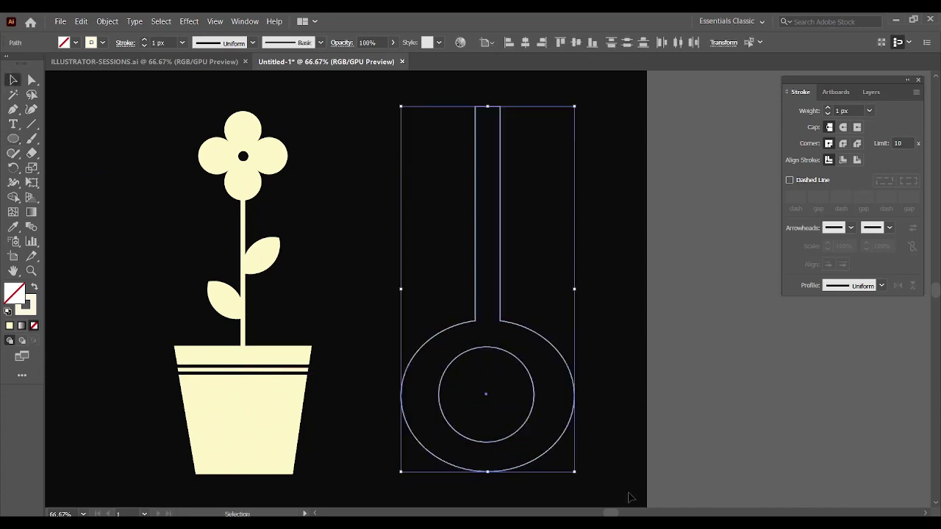
Centre the flask on the circle as key object and cut the circle out of the bulb.
click(487, 42)
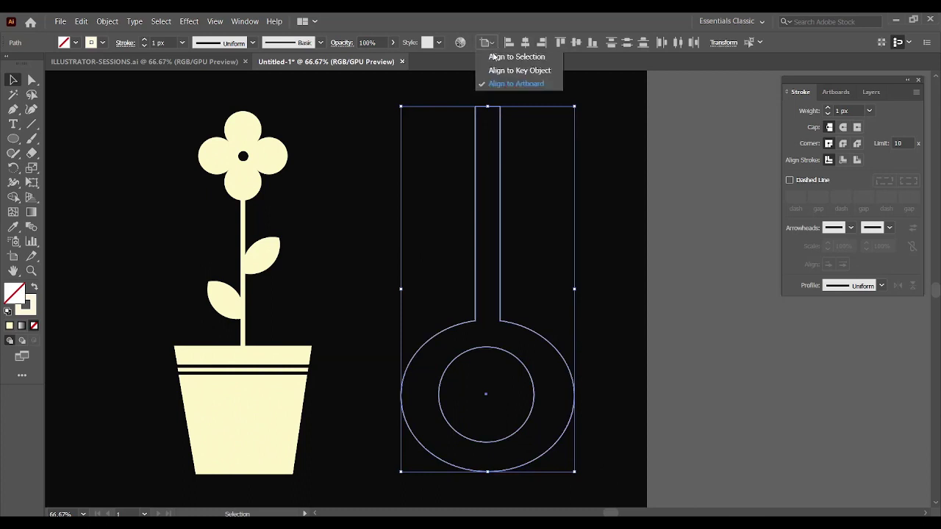
click(500, 69)
click(525, 42)
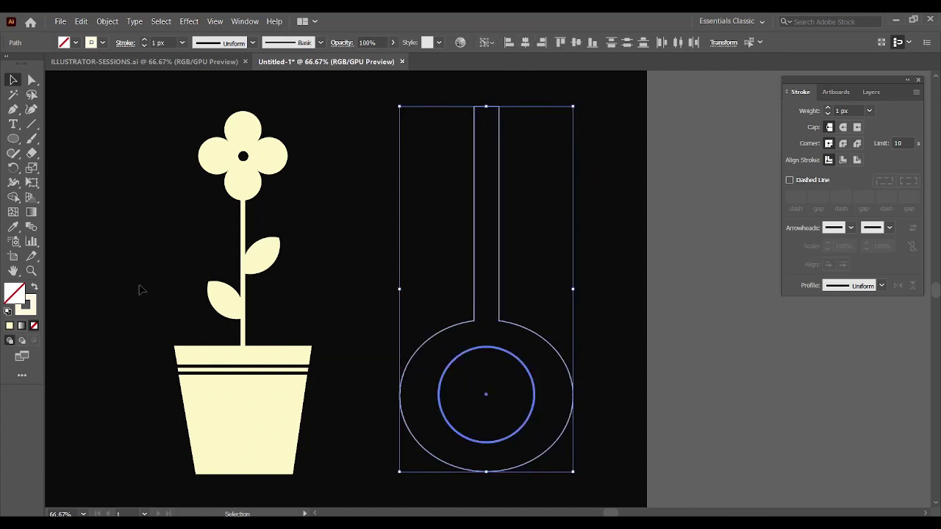
click(13, 197)
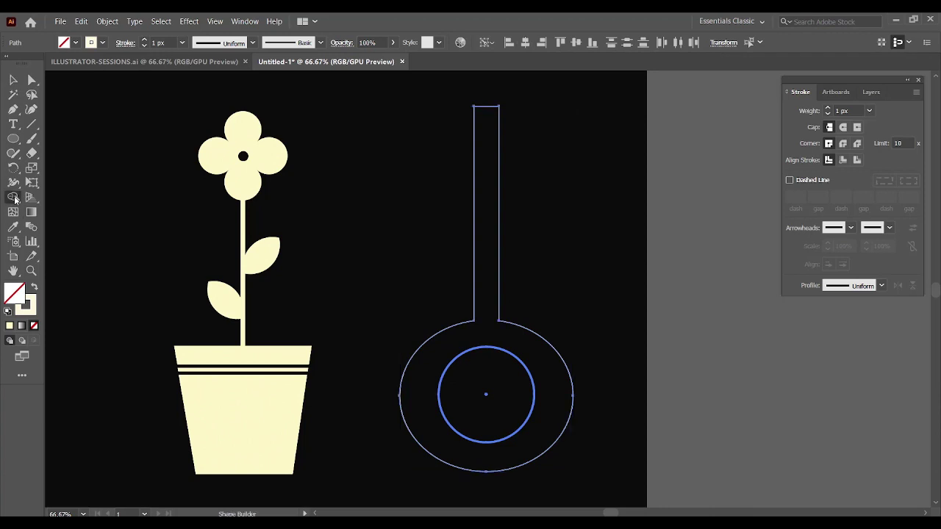
click(485, 387)
Fill the ringed flask cream #FFF7C5 and reposition it slightly up and right.
click(13, 79)
click(515, 357)
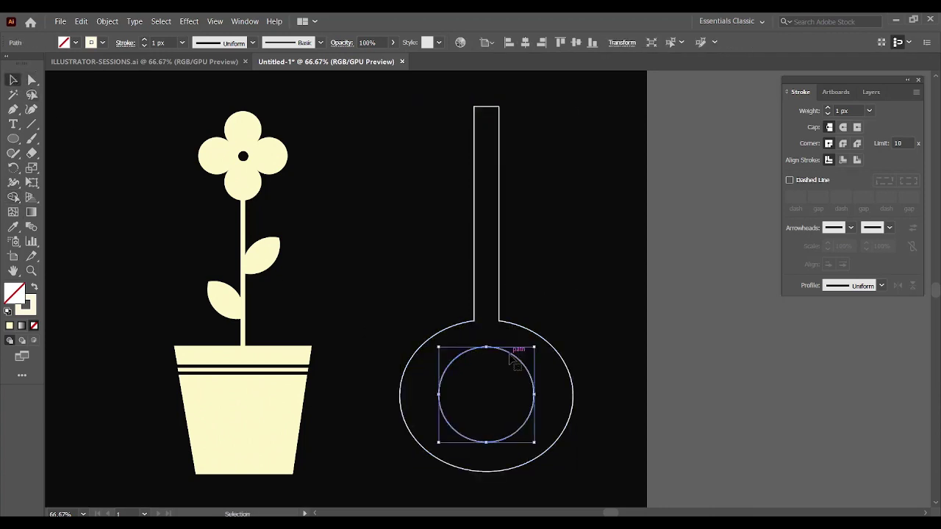
click(497, 361)
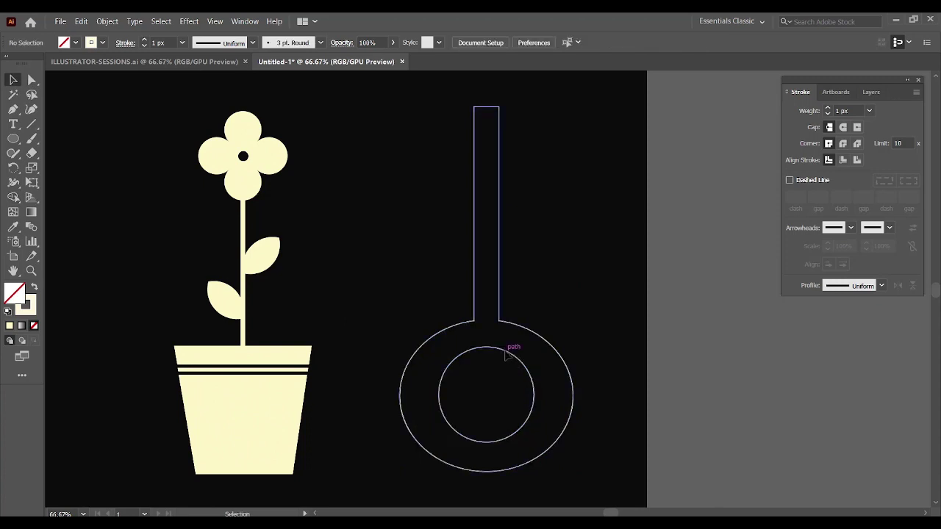
drag(508, 346, 550, 295)
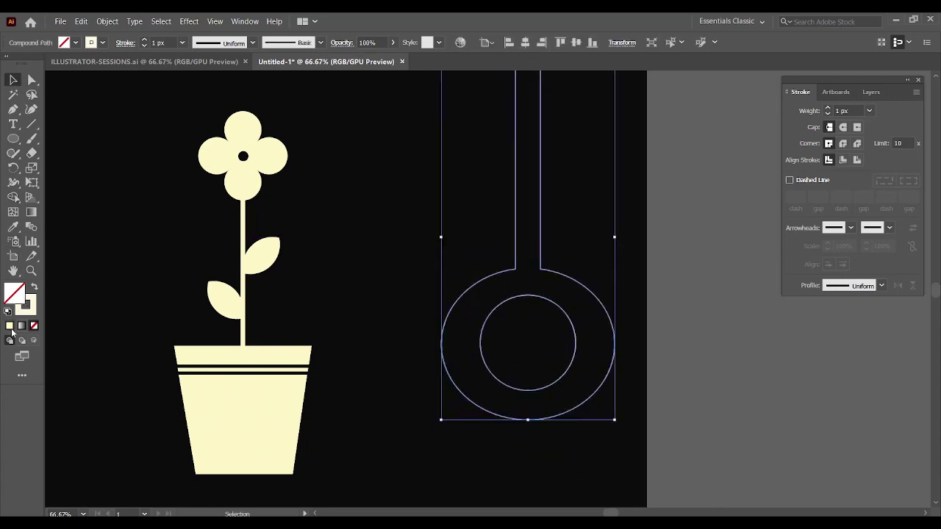
click(9, 326)
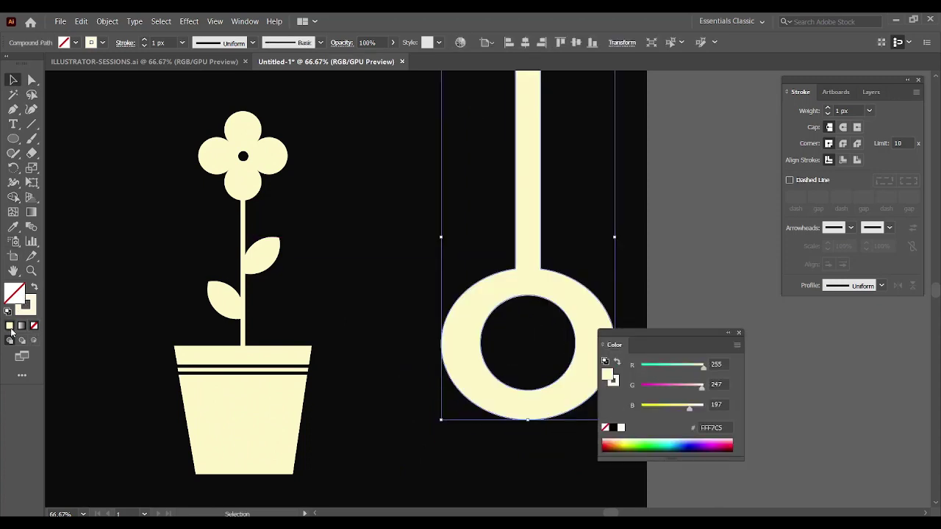
click(738, 332)
scroll(529, 309, up, 3)
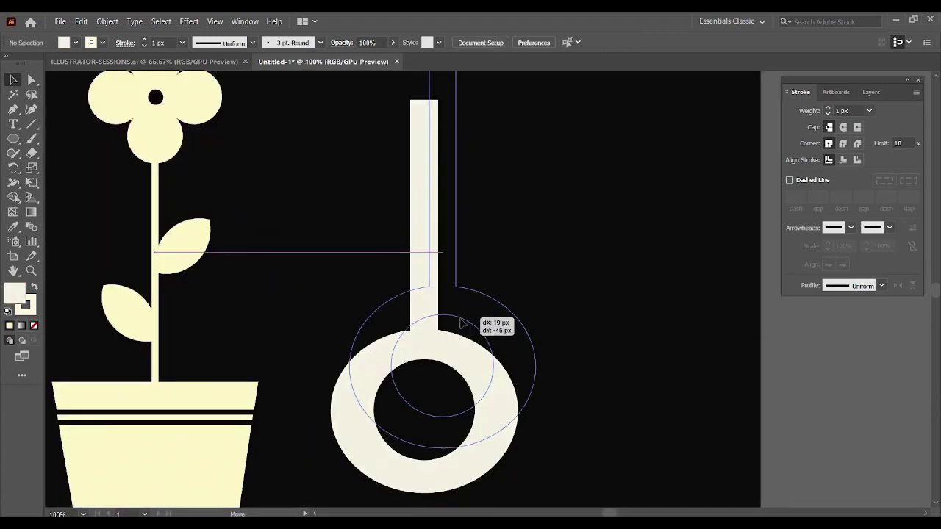
drag(461, 322, 461, 322)
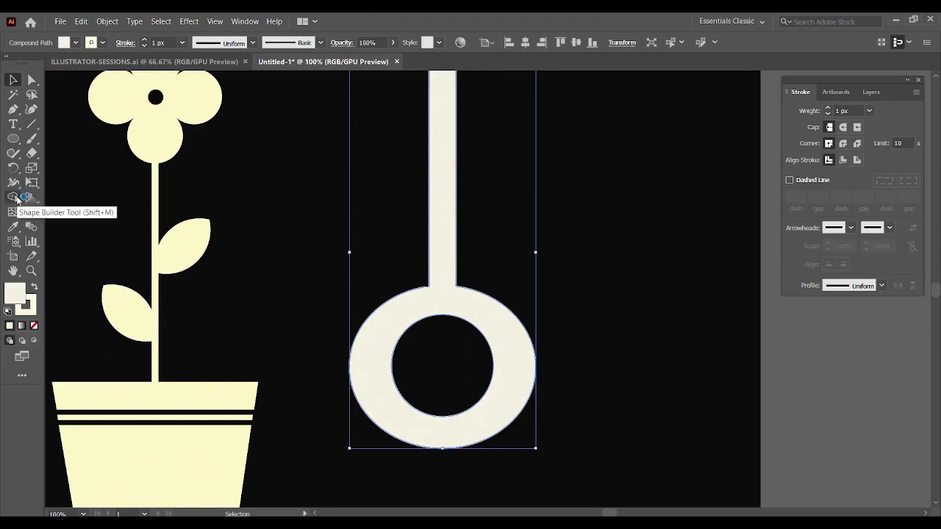
click(13, 111)
Draw a wavy closed Pen path and position it over the ring's lower half.
click(338, 398)
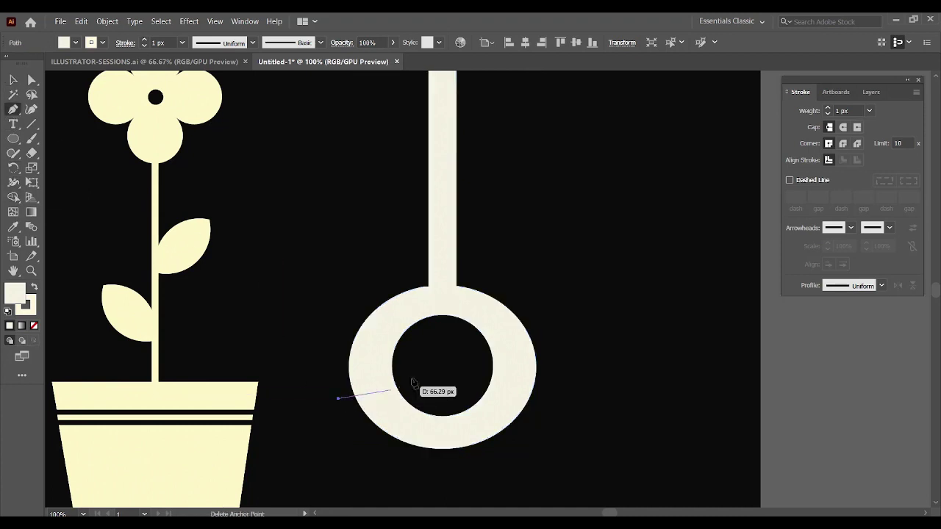
mouse_move(410, 365)
mouse_down()
mouse_move(438, 379)
mouse_move(29, 133)
mouse_up()
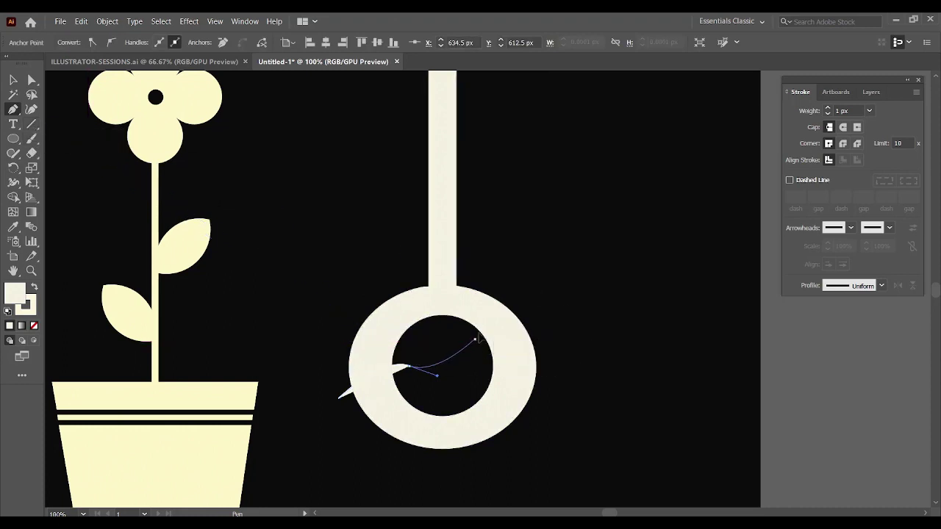
drag(545, 317, 567, 332)
click(584, 424)
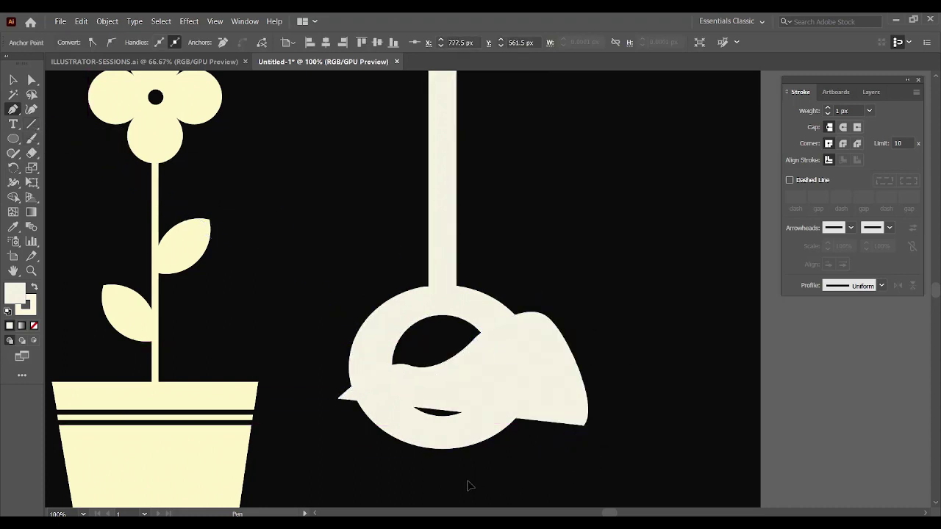
click(471, 482)
drag(352, 474, 339, 459)
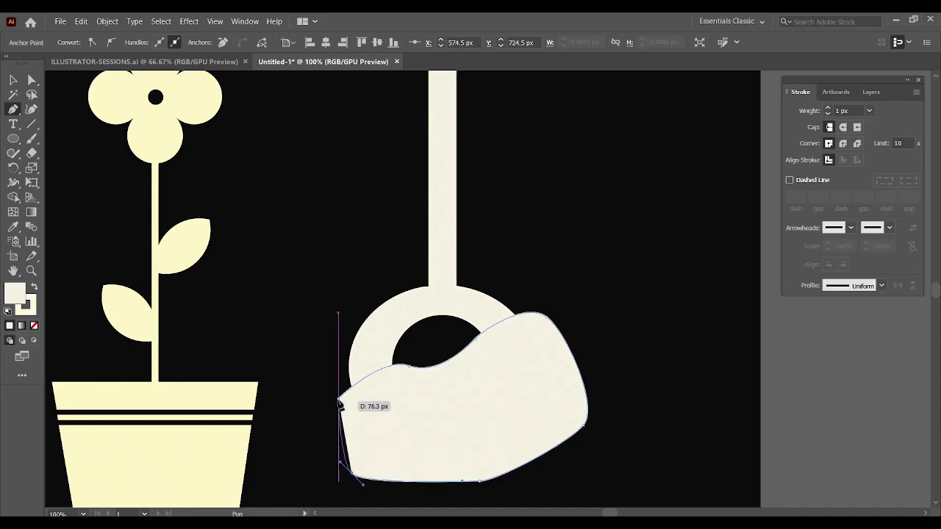
click(338, 402)
key(v)
drag(418, 373, 505, 346)
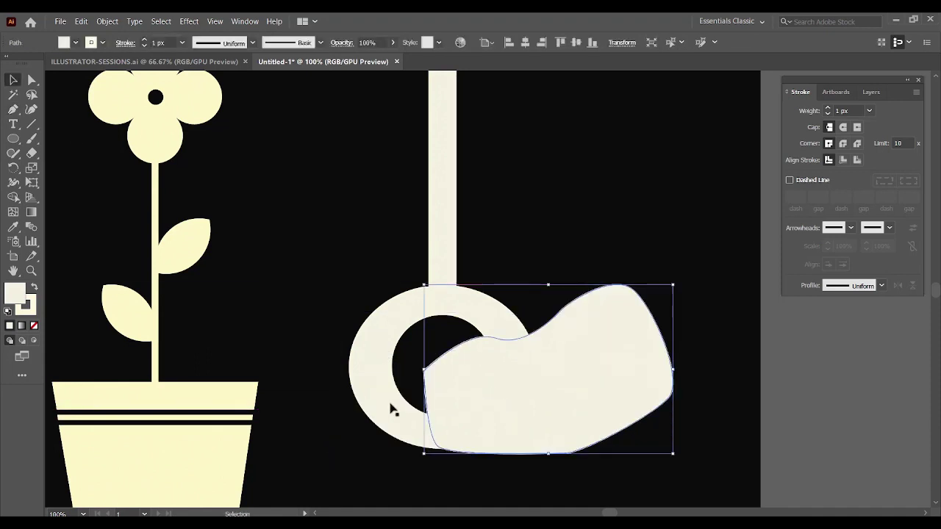
drag(560, 386, 480, 406)
Fill the wavy shape mustard #D3B63D with no stroke, then select it with the flask.
double_click(20, 294)
click(527, 176)
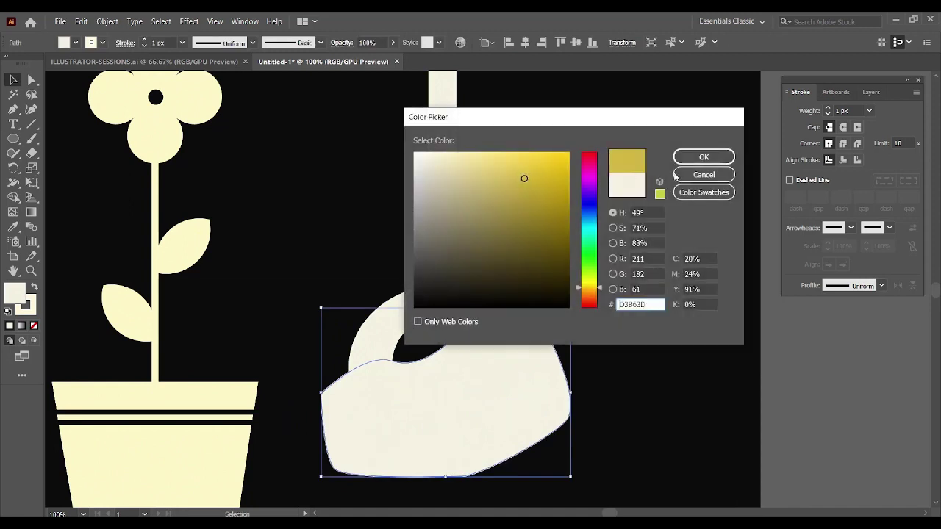
click(703, 156)
click(30, 307)
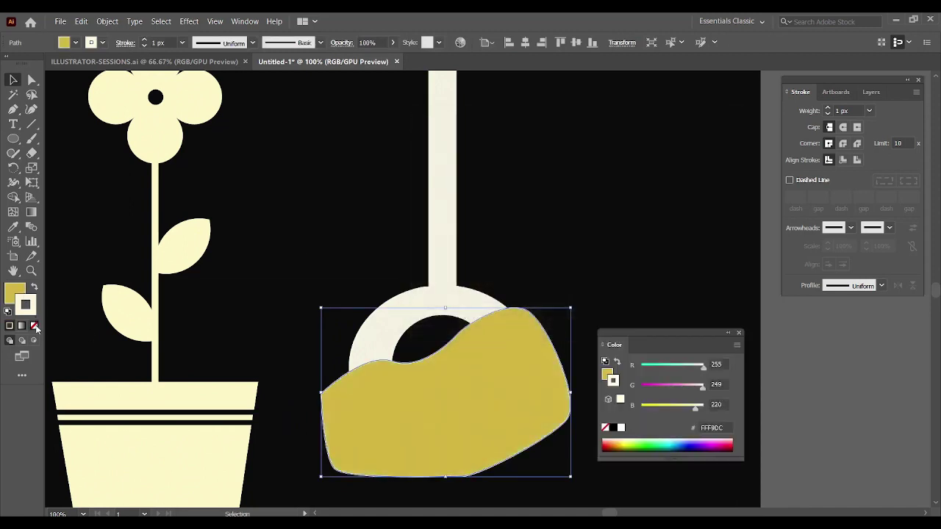
click(34, 325)
click(740, 333)
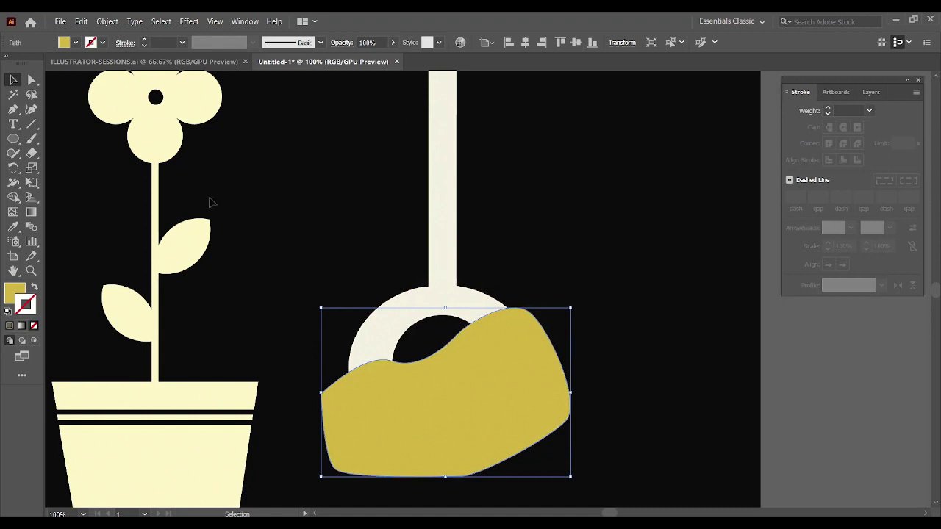
key(ctrl+minus)
drag(621, 382, 450, 139)
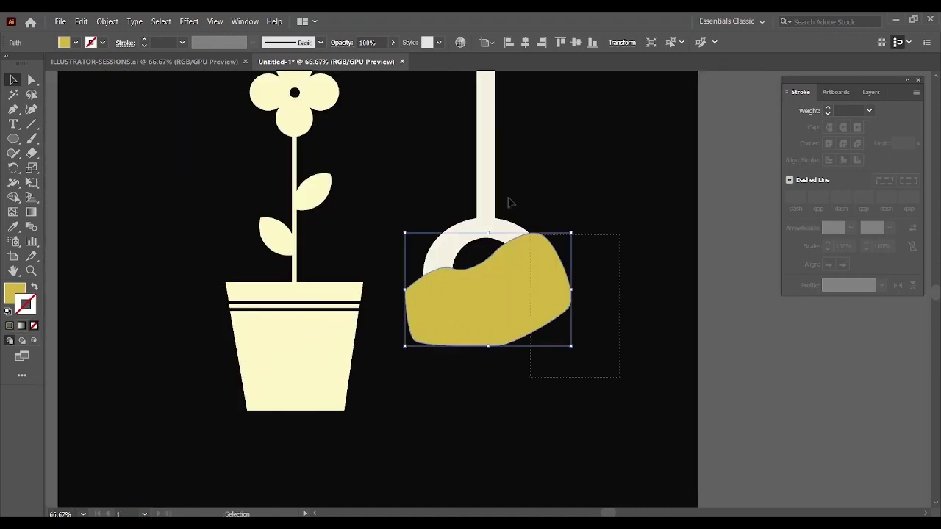
Split the yellow shape along the ring with Shape Builder and delete the part outside.
click(14, 196)
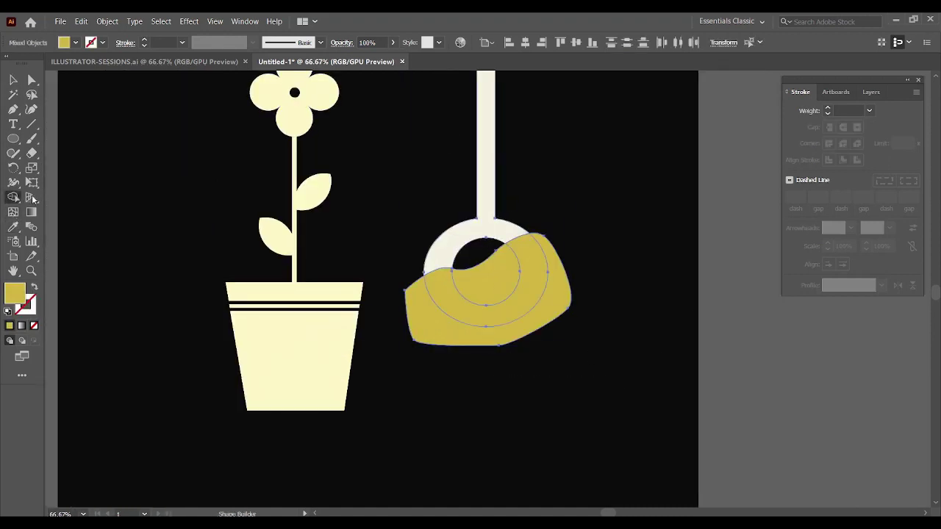
click(462, 302)
click(555, 315)
key(v)
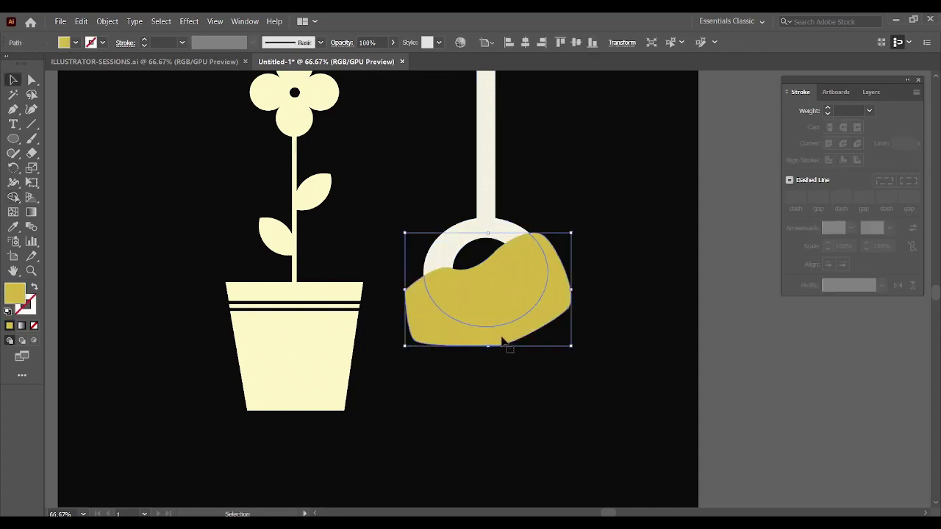
key(Delete)
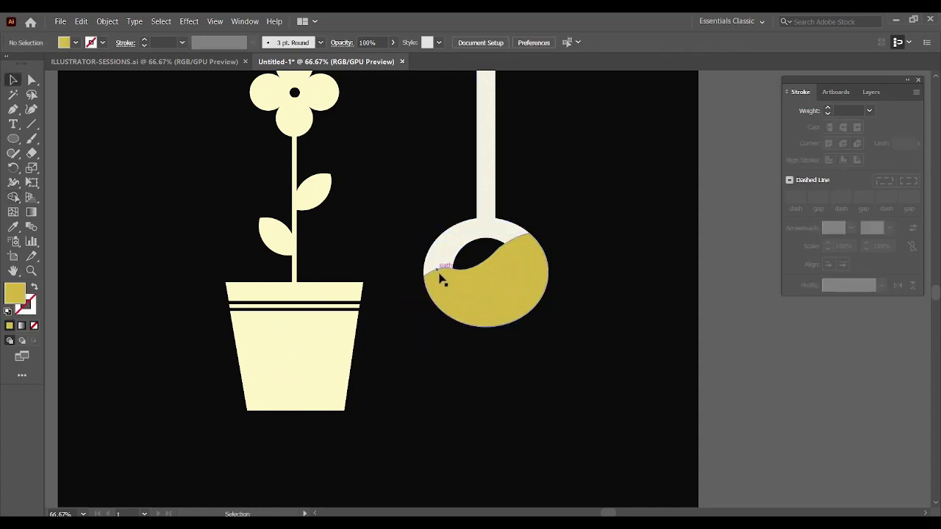
Split off and delete the yellow filling the ring's hole, then check the band.
drag(416, 142, 608, 364)
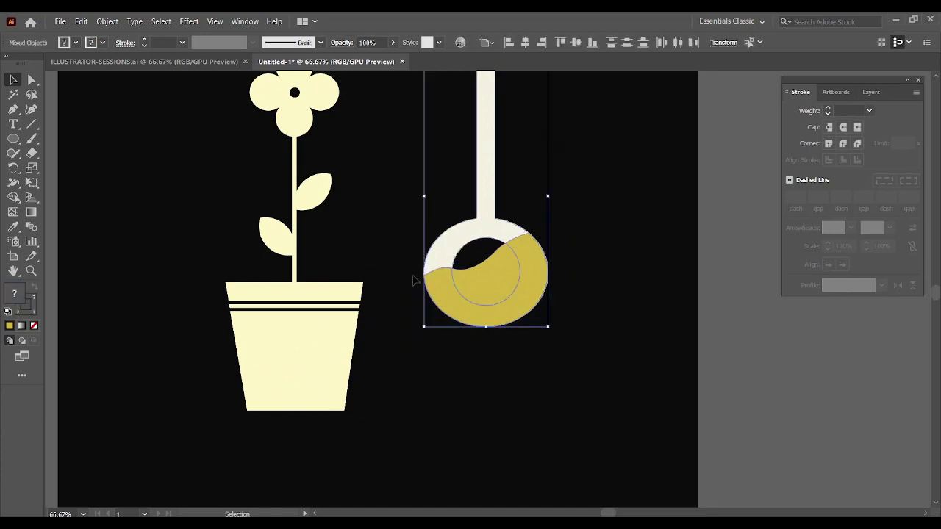
click(13, 198)
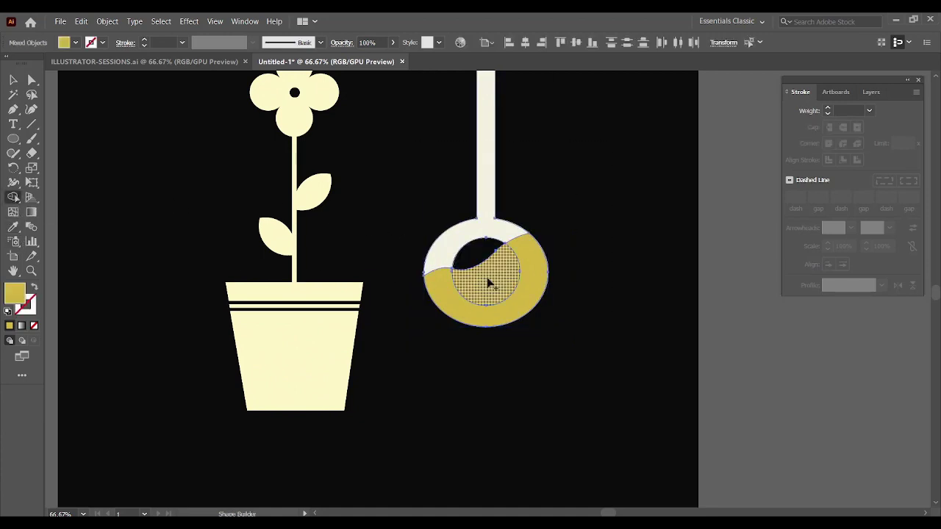
click(490, 285)
click(14, 79)
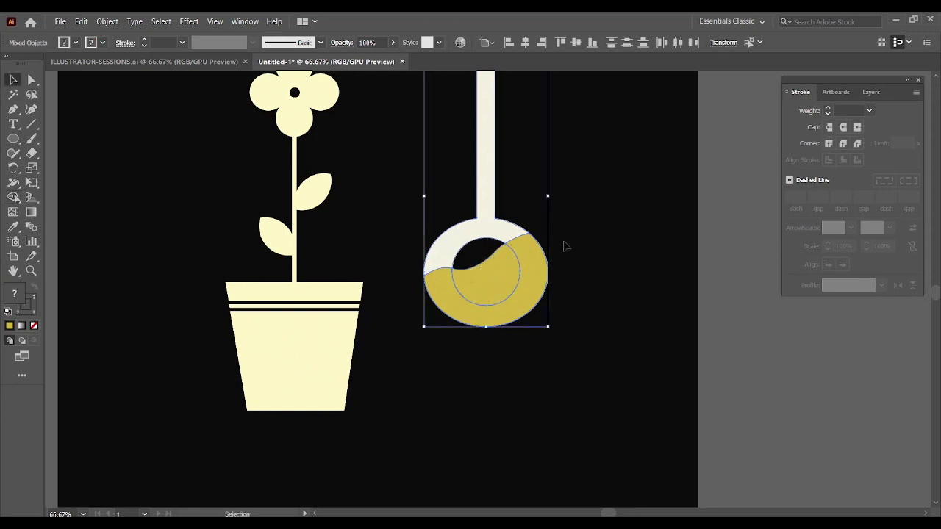
click(635, 263)
click(505, 287)
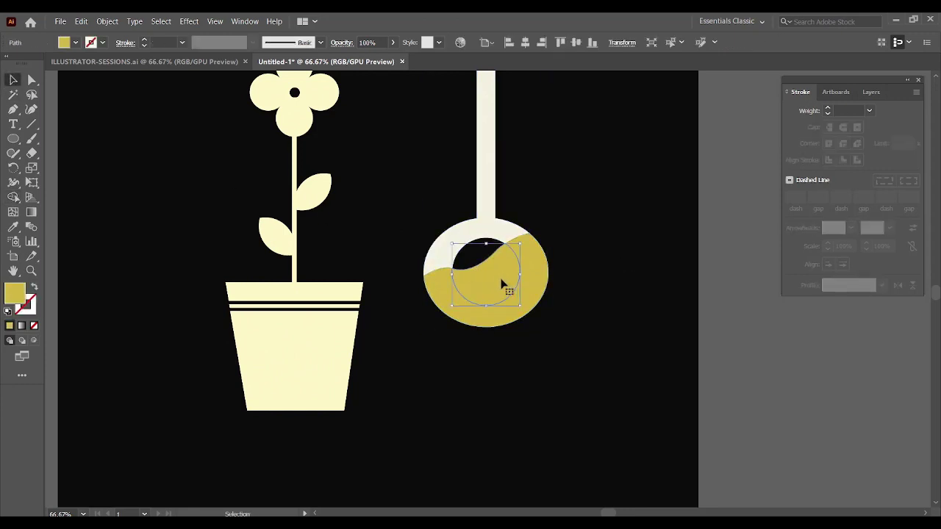
key(Delete)
key(ctrl+equal)
key(ctrl+equal)
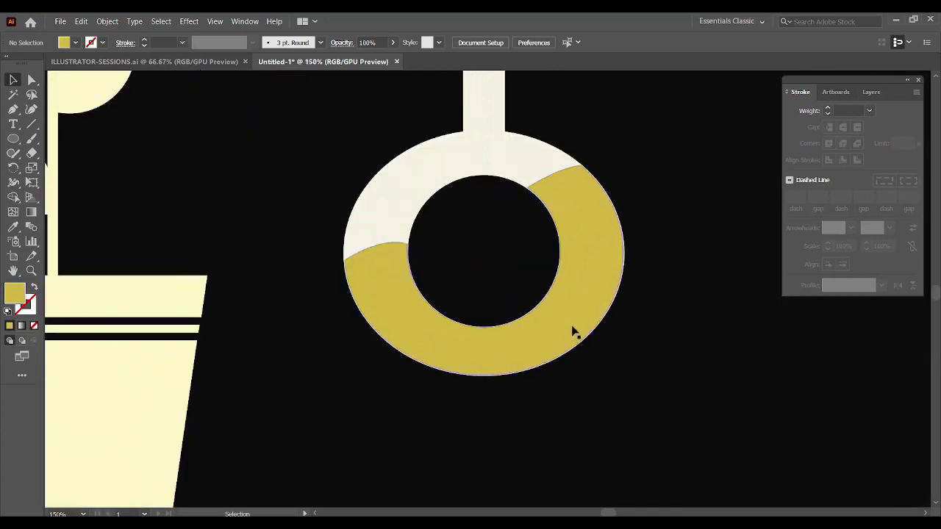
drag(571, 330, 649, 416)
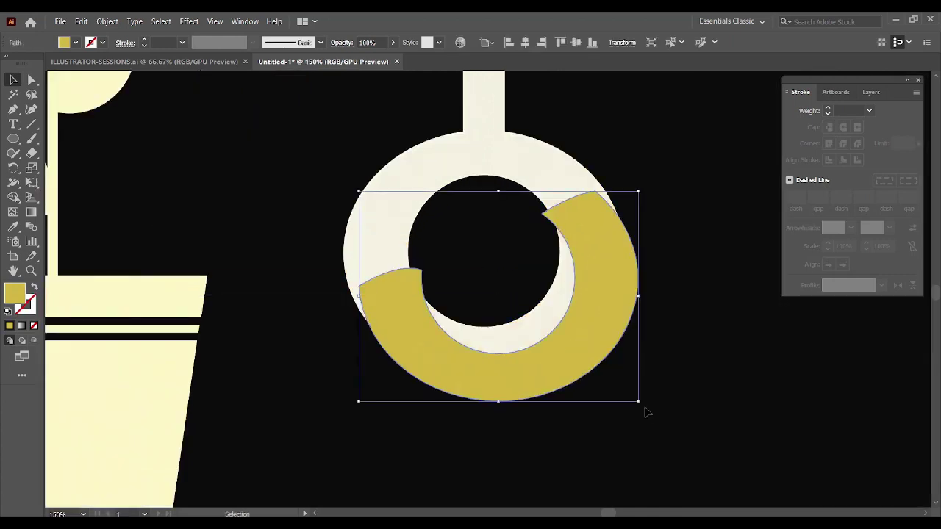
key(ctrl+z)
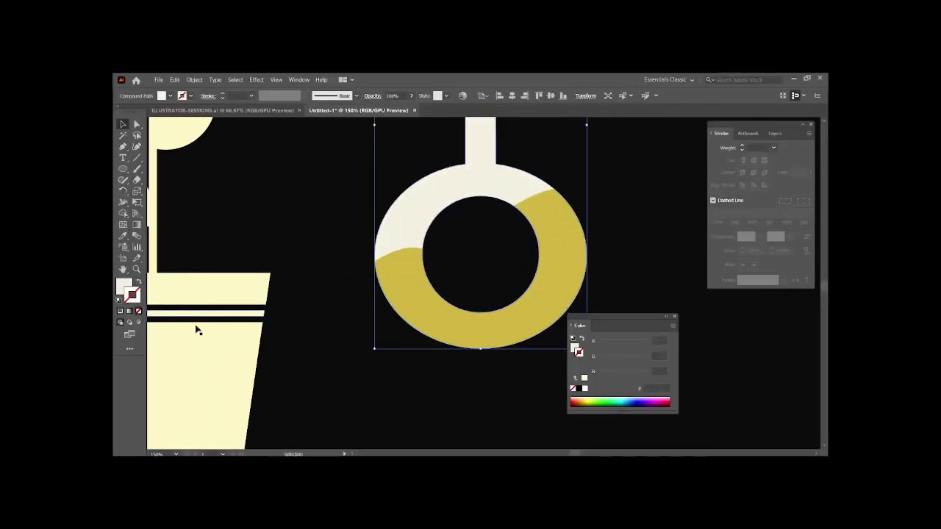
Select everything and group the stem and ring together.
click(336, 384)
click(481, 341)
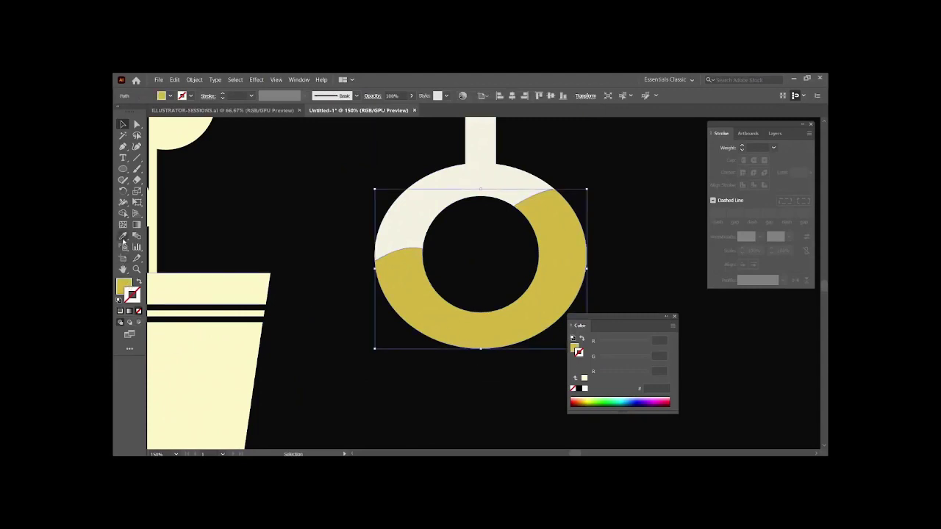
key(ctrl+minus)
key(ctrl+minus)
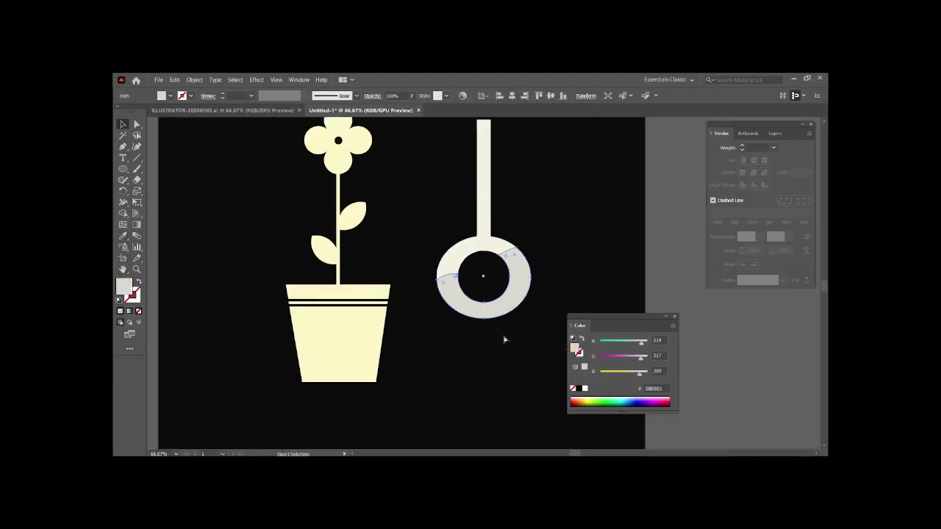
key(ctrl+a)
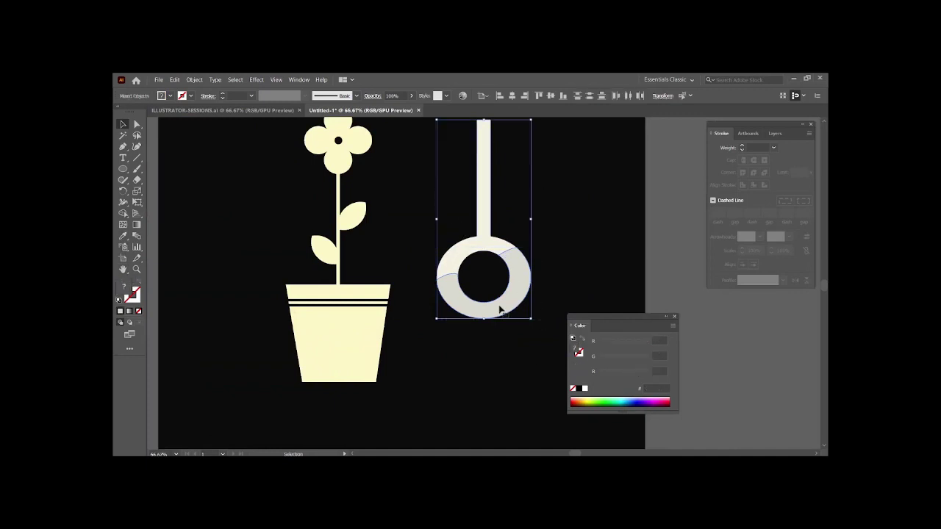
right_click(500, 310)
click(520, 367)
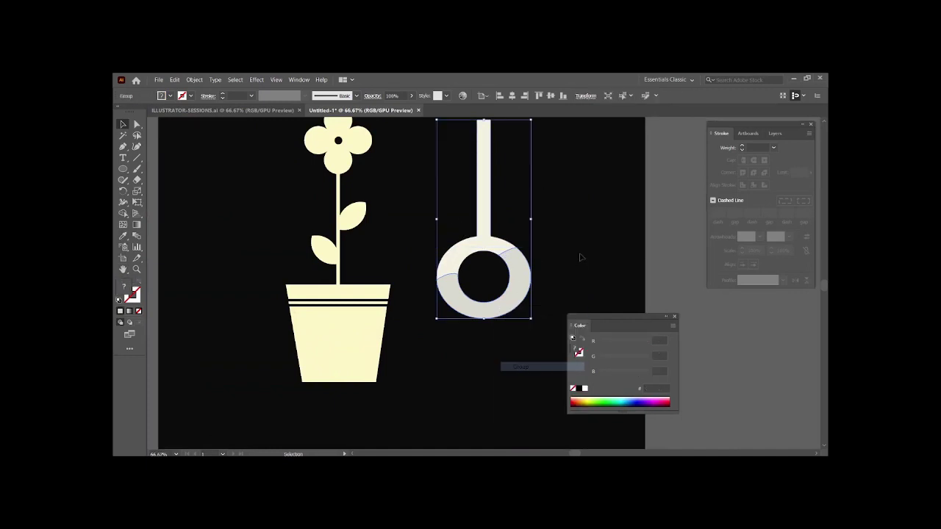
Split the lower ring region into its own piece with Shape Builder and pull it aside.
key(ctrl+plus)
key(ctrl+plus)
click(588, 347)
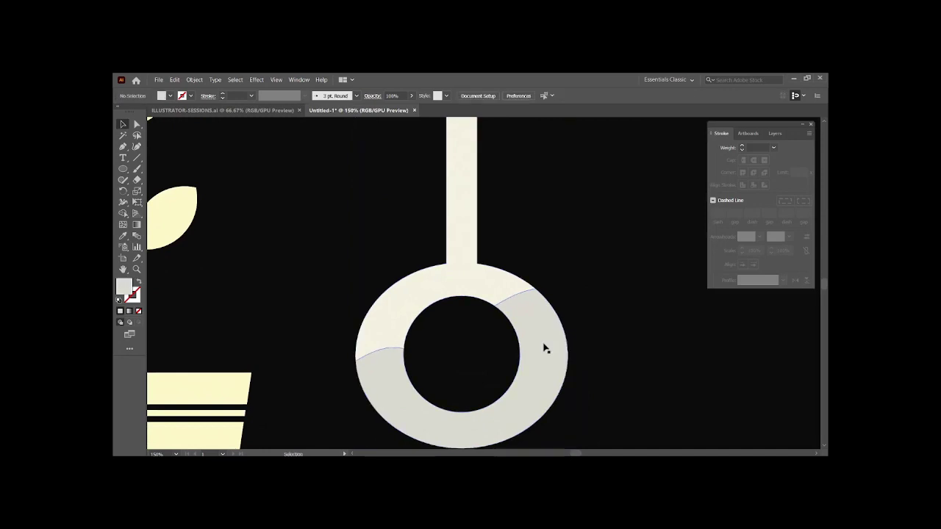
click(545, 349)
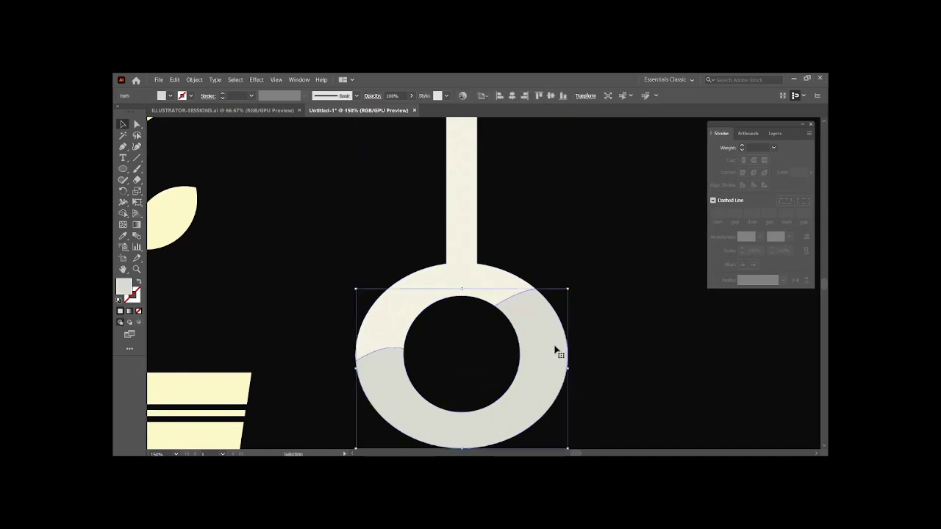
shift+click(518, 366)
click(122, 213)
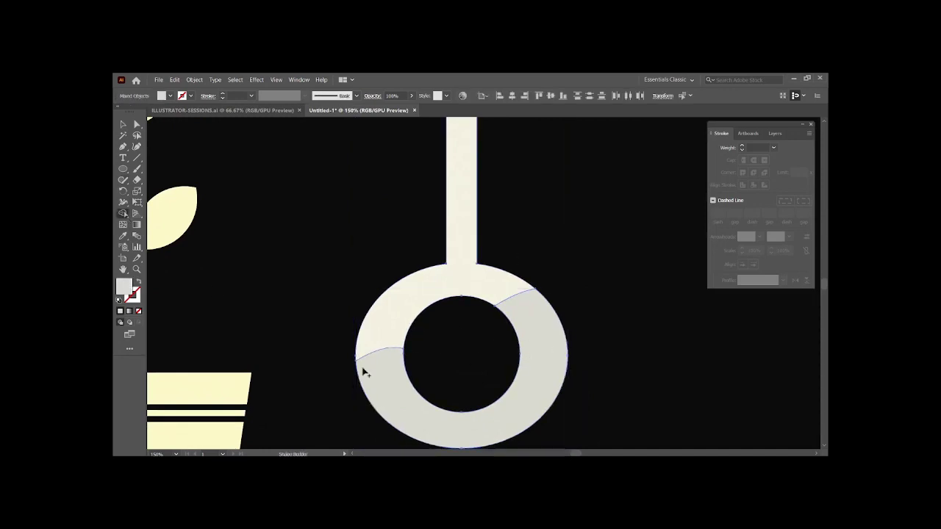
click(466, 435)
key(v)
mouse_move(418, 410)
mouse_down()
mouse_move(529, 391)
mouse_move(418, 410)
mouse_up()
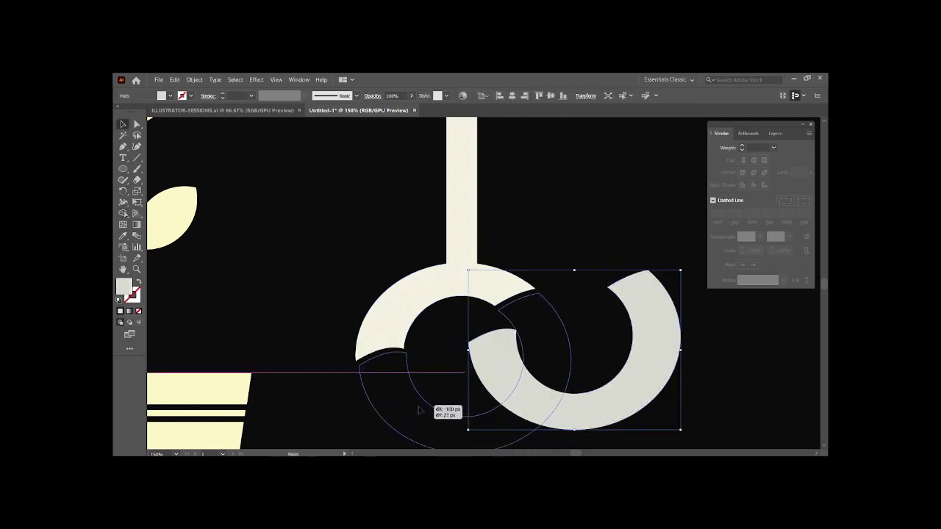